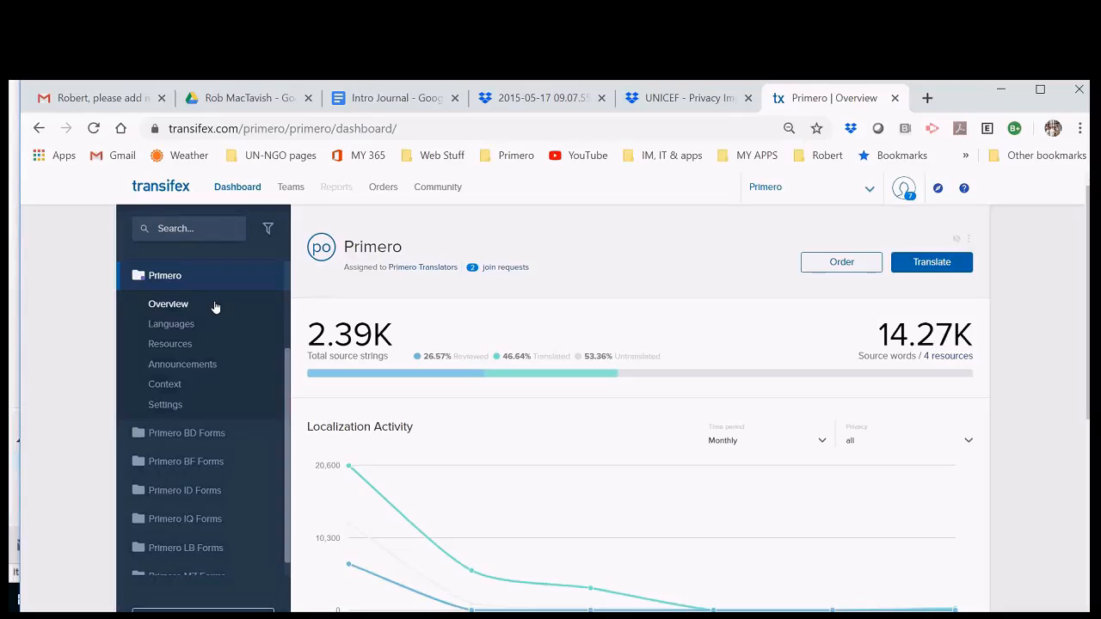
# Step: Open a new browser tab beside the Transifex Primero project overview
pyautogui.click(927, 98)
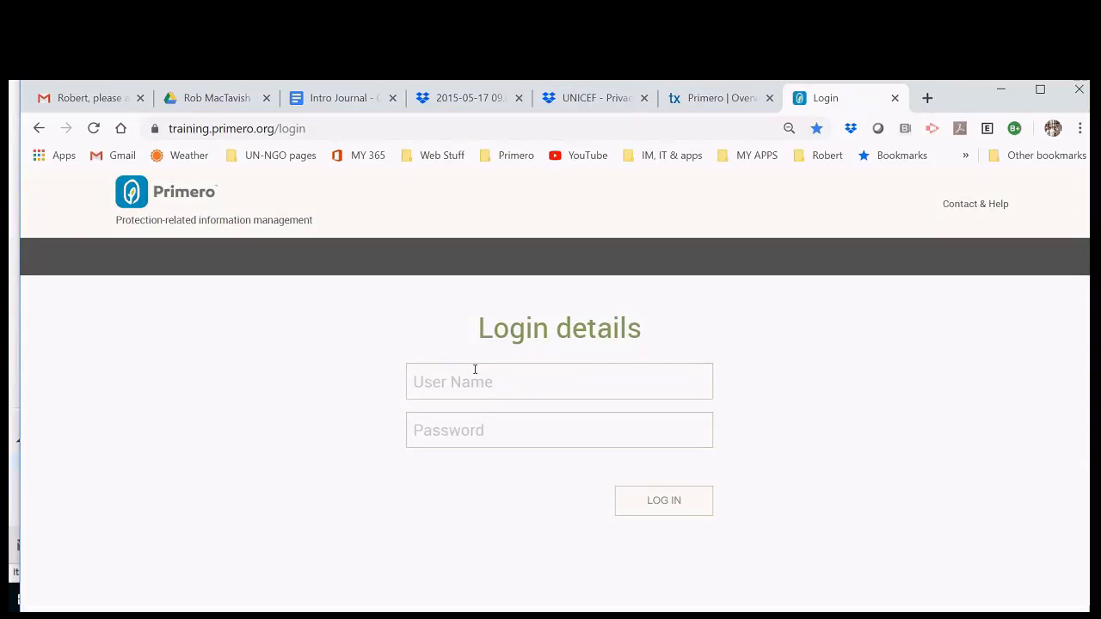
# Step: Check Primero's Contact & Help page (System Version 1.5.16) and return to the training login page
pyautogui.moveTo(471, 327); pyautogui.dragTo(656, 379)
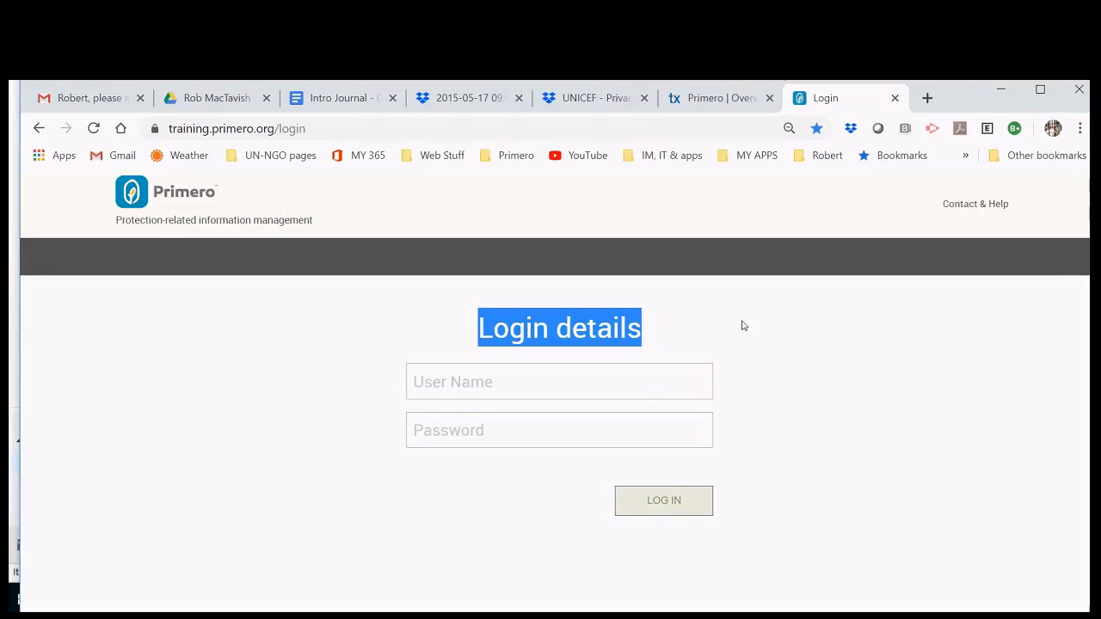
pyautogui.click(521, 382)
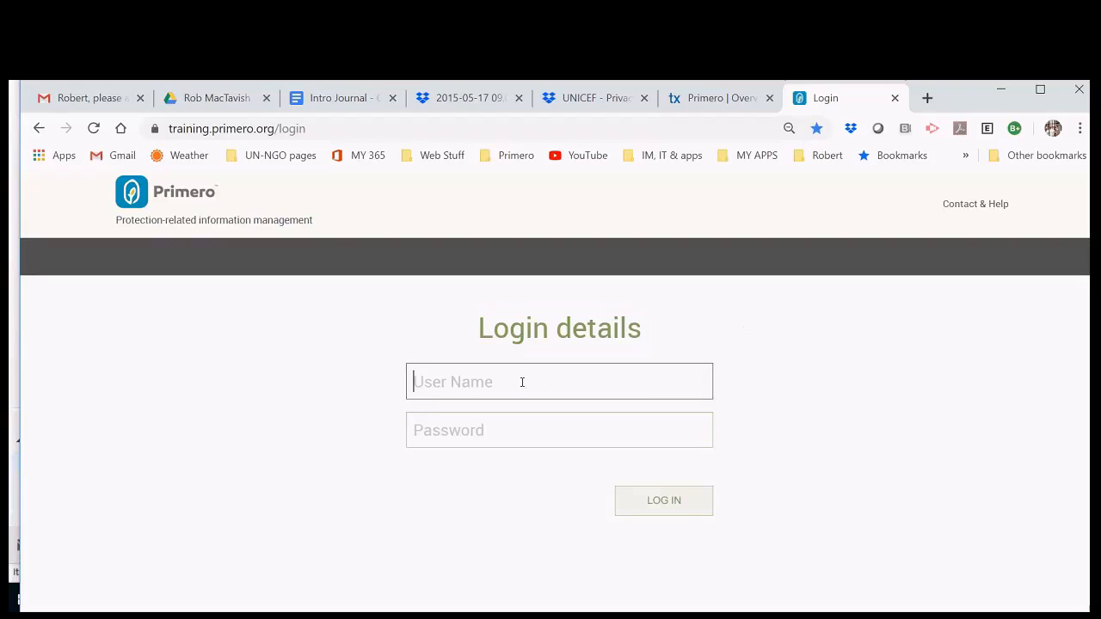
pyautogui.click(964, 208)
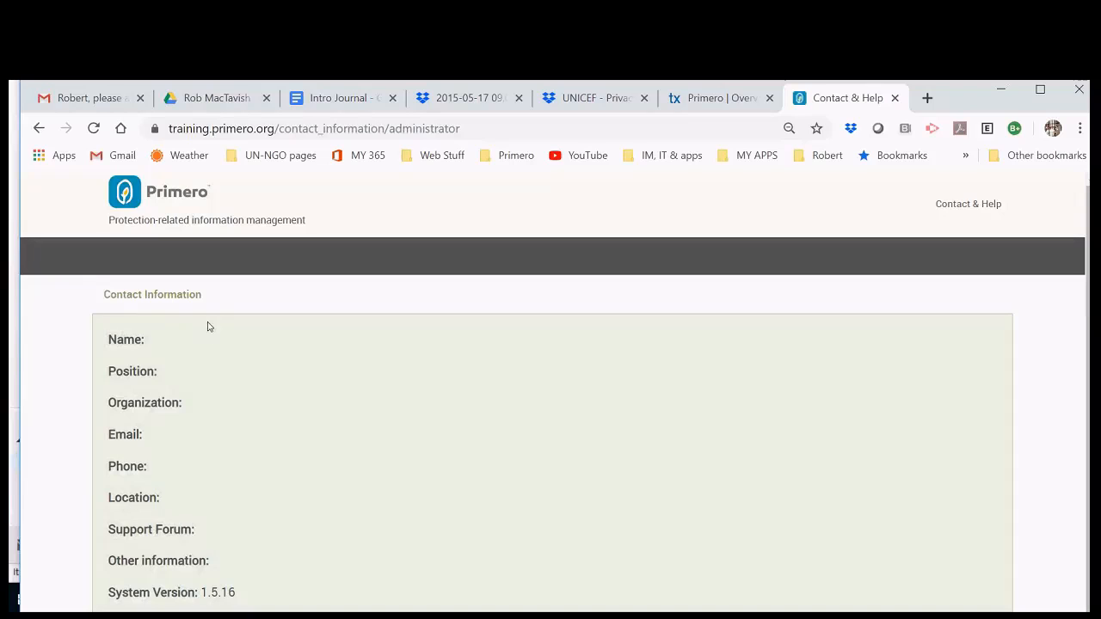
pyautogui.click(166, 204)
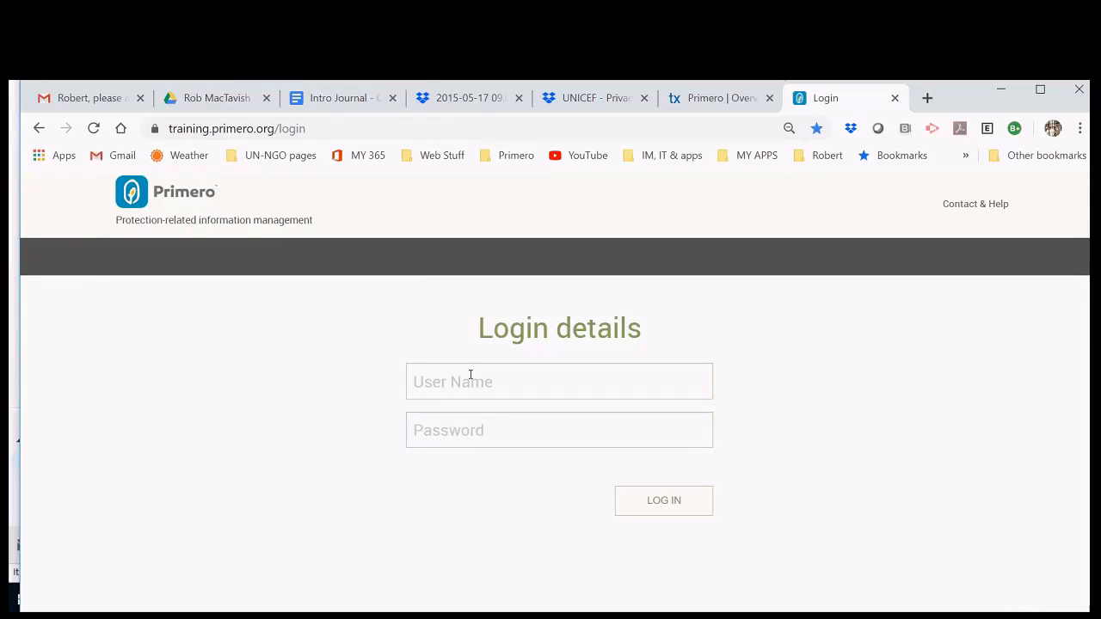
# Step: Enter the training account's user name and password and submit the login form
pyautogui.click(471, 375)
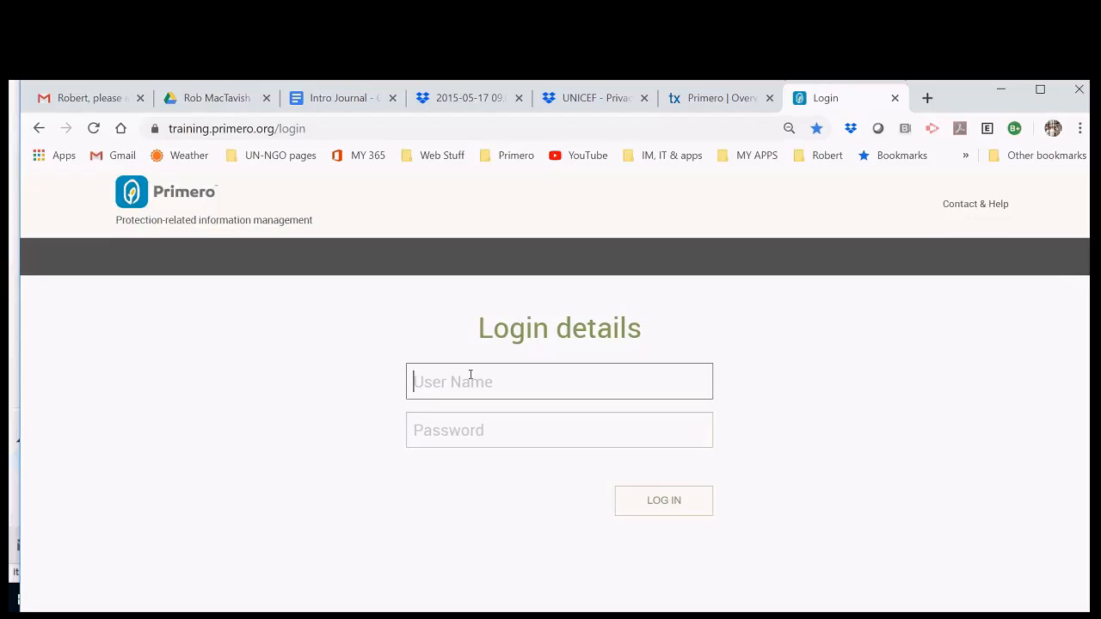
pyautogui.write('primero')
pyautogui.click(537, 441)
pyautogui.press('BackSpace')
pyautogui.press('BackSpace')
pyautogui.press('BackSpace')
pyautogui.press('BackSpace')
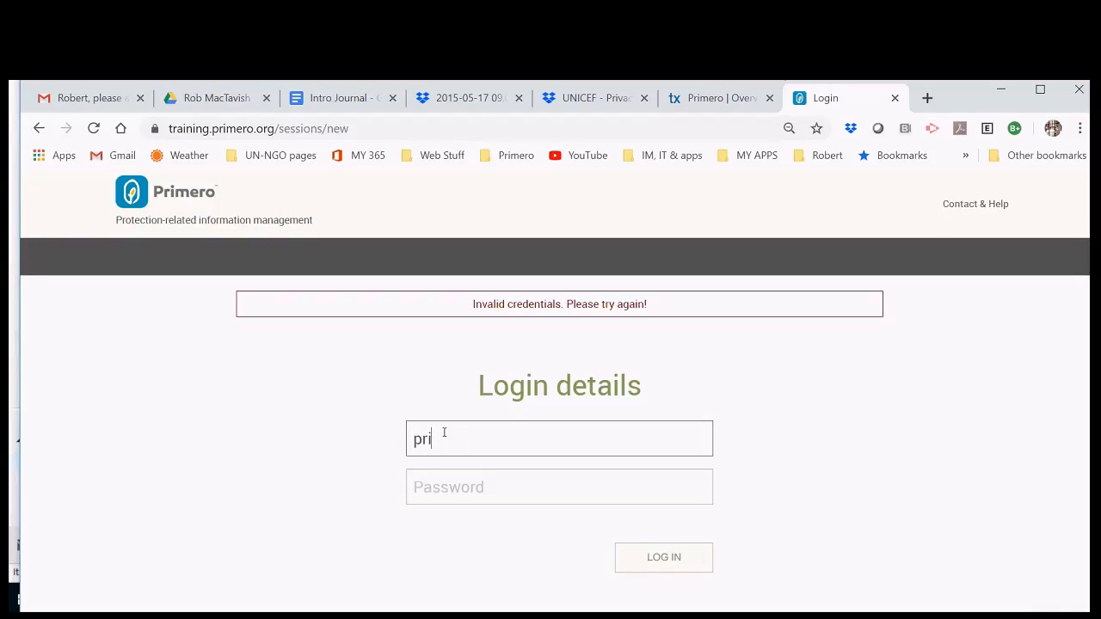
pyautogui.write('mero')
pyautogui.click(448, 483)
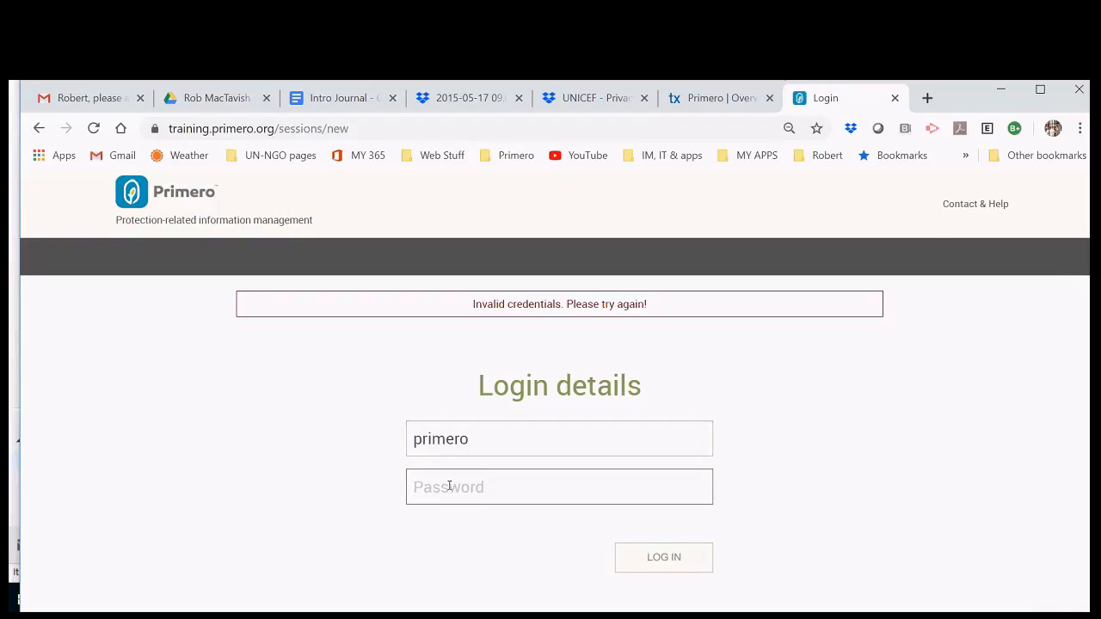
pyautogui.write('********')
pyautogui.press('Return')
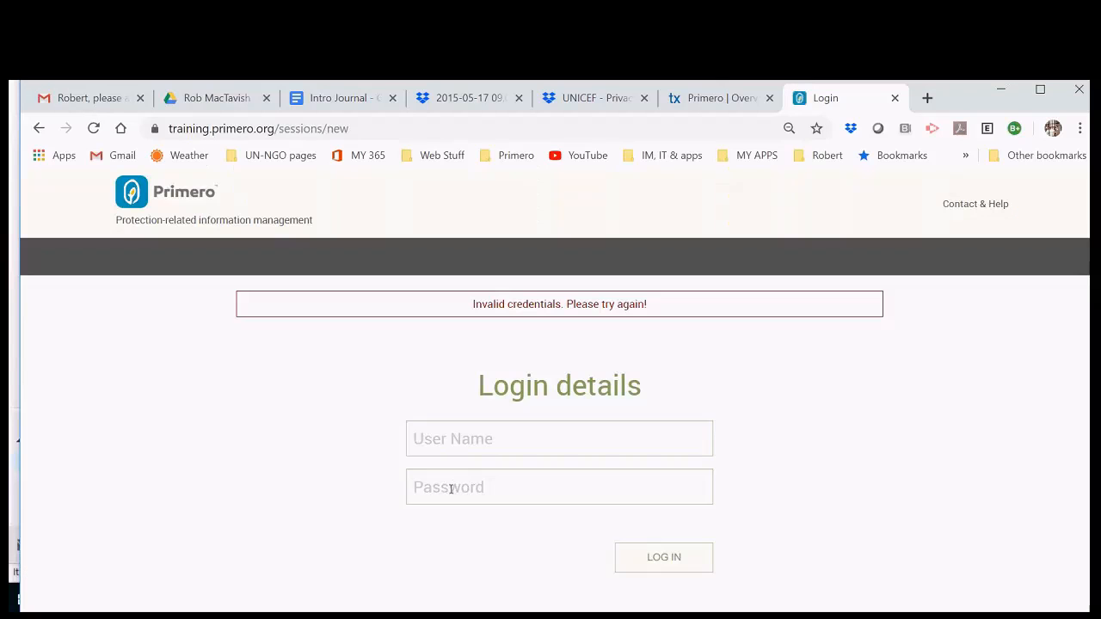
# Step: Re-enter the user name and password after the Invalid credentials message to reach the Home dashboard
pyautogui.click(541, 447)
pyautogui.write('primero')
pyautogui.click(540, 494)
pyautogui.write('qu01n23!')
pyautogui.press('Return')
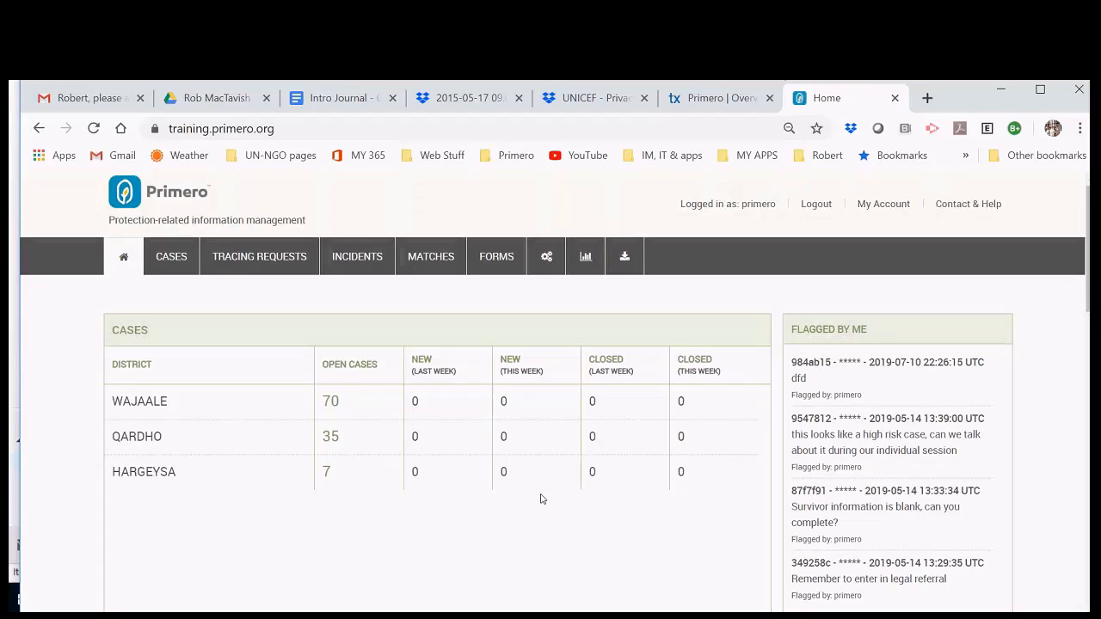
# Step: Edit the first listed case on its Consent for Services form, then return to Transifex
pyautogui.click(171, 256)
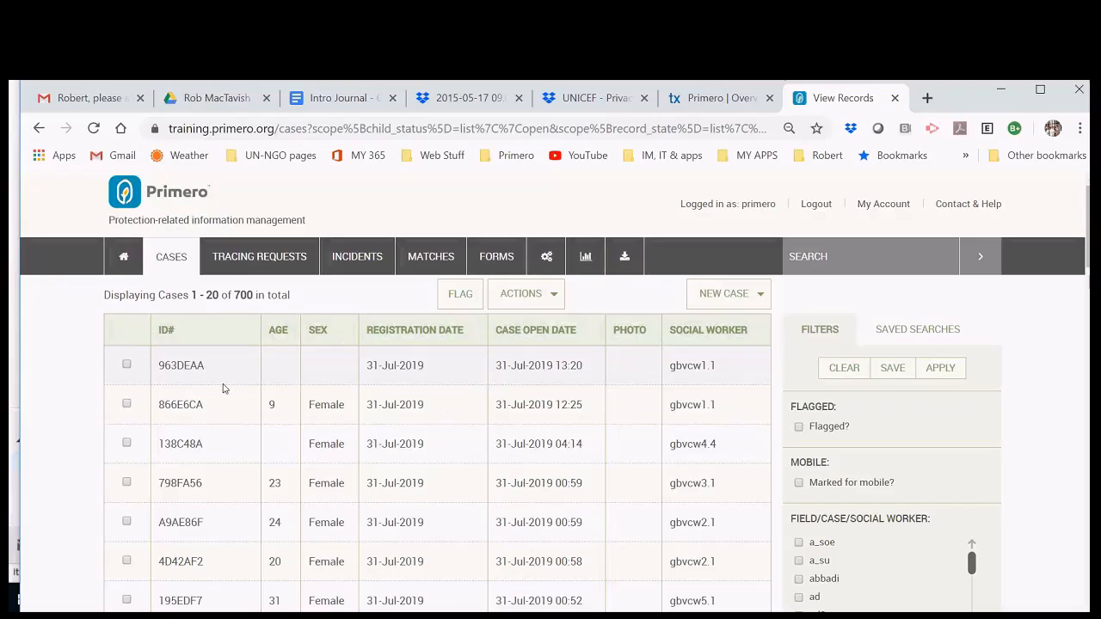
pyautogui.click(193, 372)
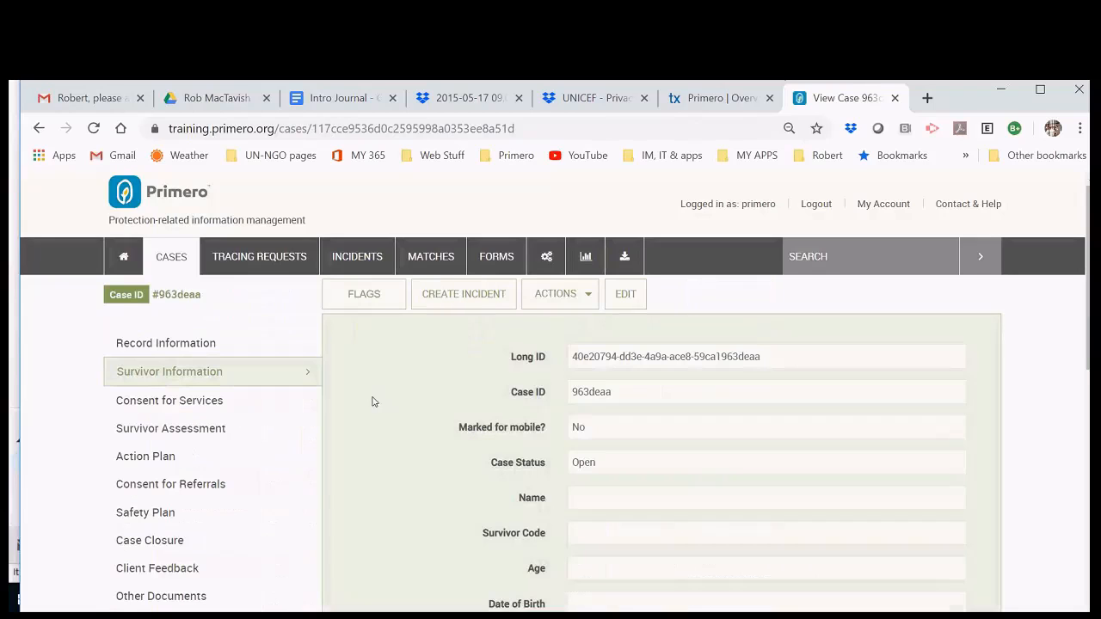
pyautogui.click(625, 295)
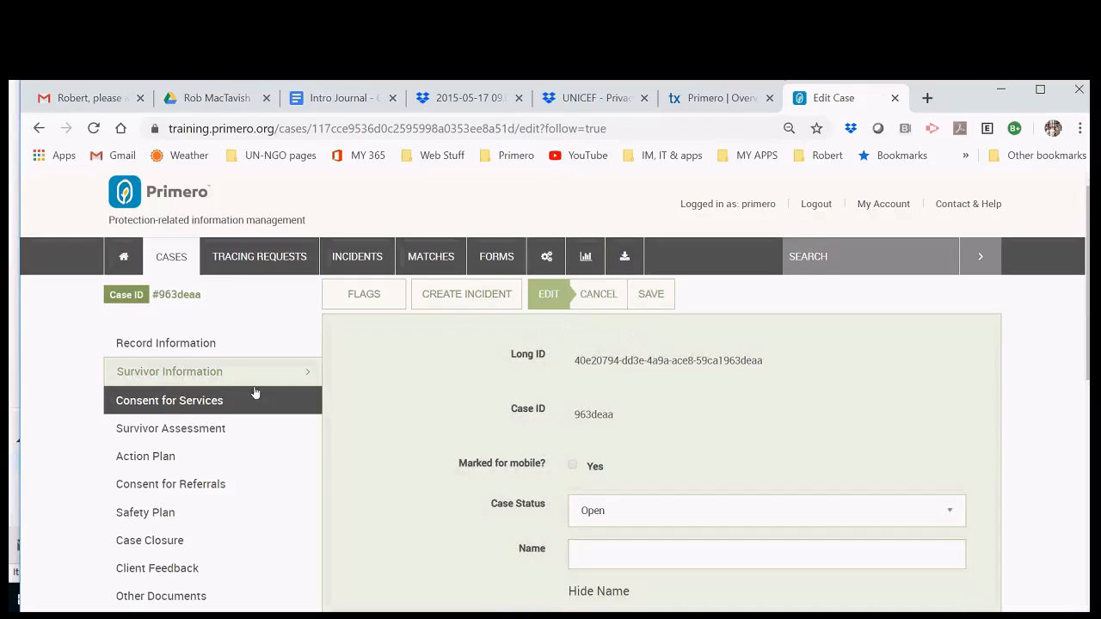
pyautogui.click(199, 405)
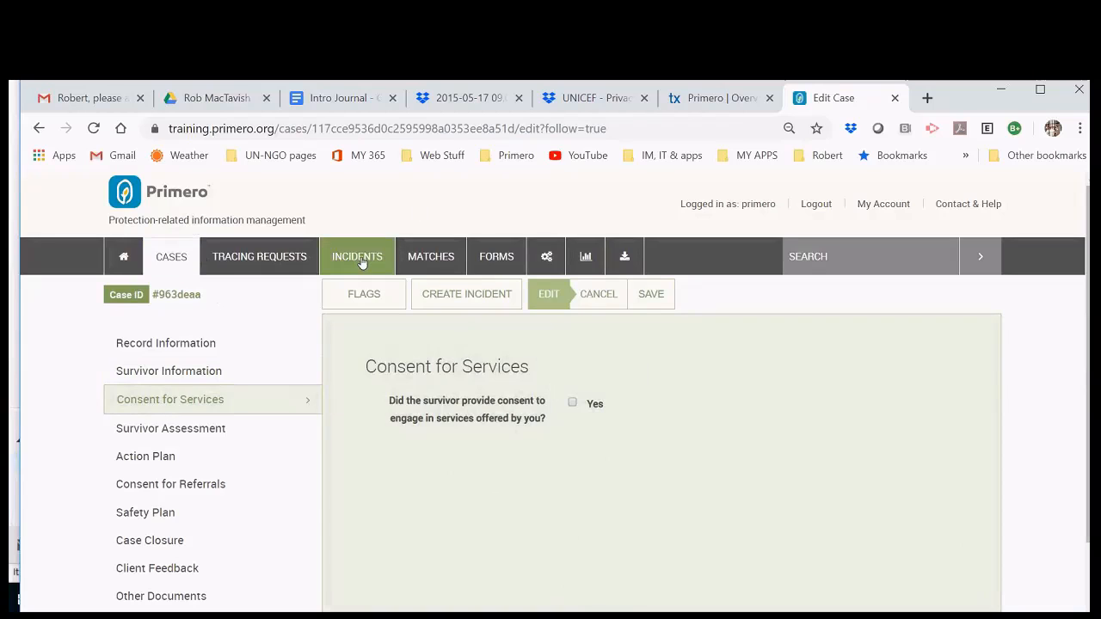
pyautogui.click(706, 101)
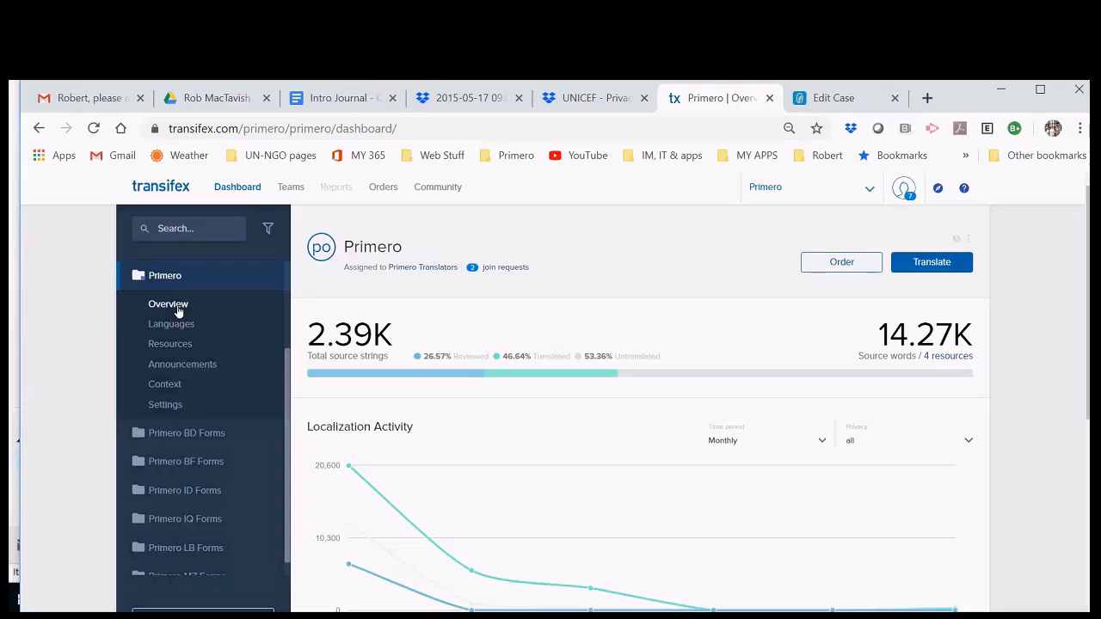
# Step: Open the Spanish (es) language page and view its members: one coordinator, no reviewers
pyautogui.click(182, 330)
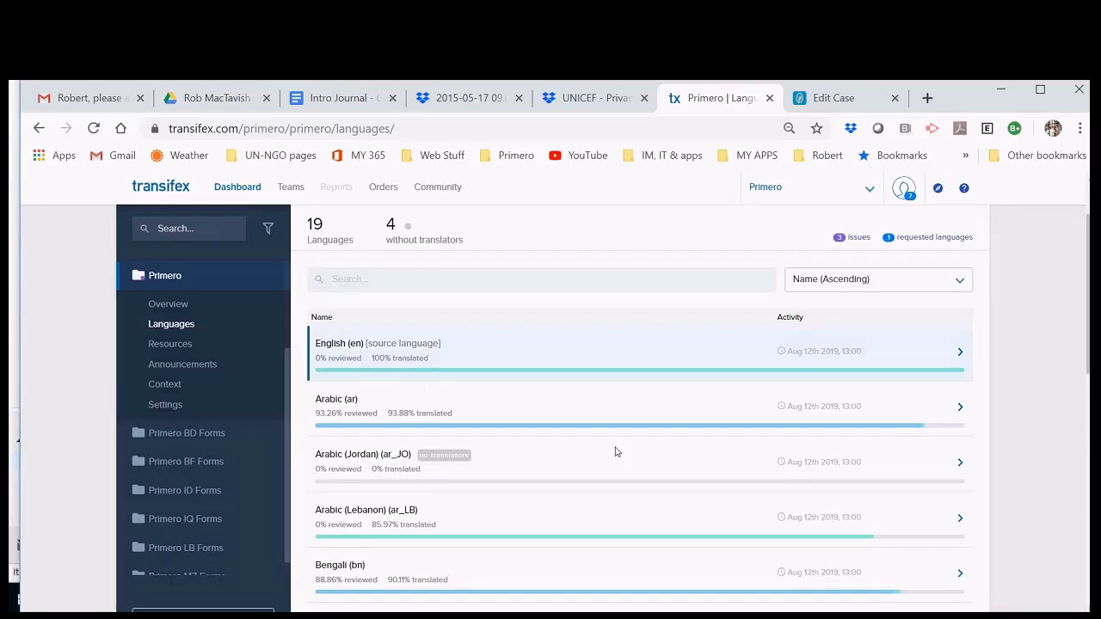
pyautogui.scroll(-5, 410, 472)
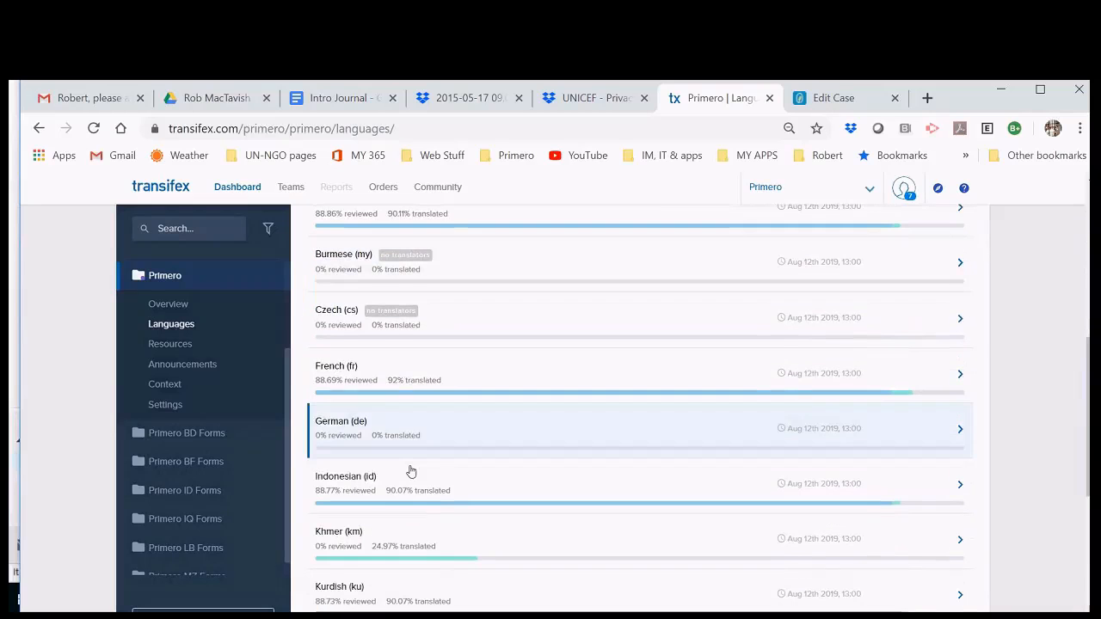
pyautogui.scroll(-2, 410, 472)
pyautogui.scroll(-4, 410, 472)
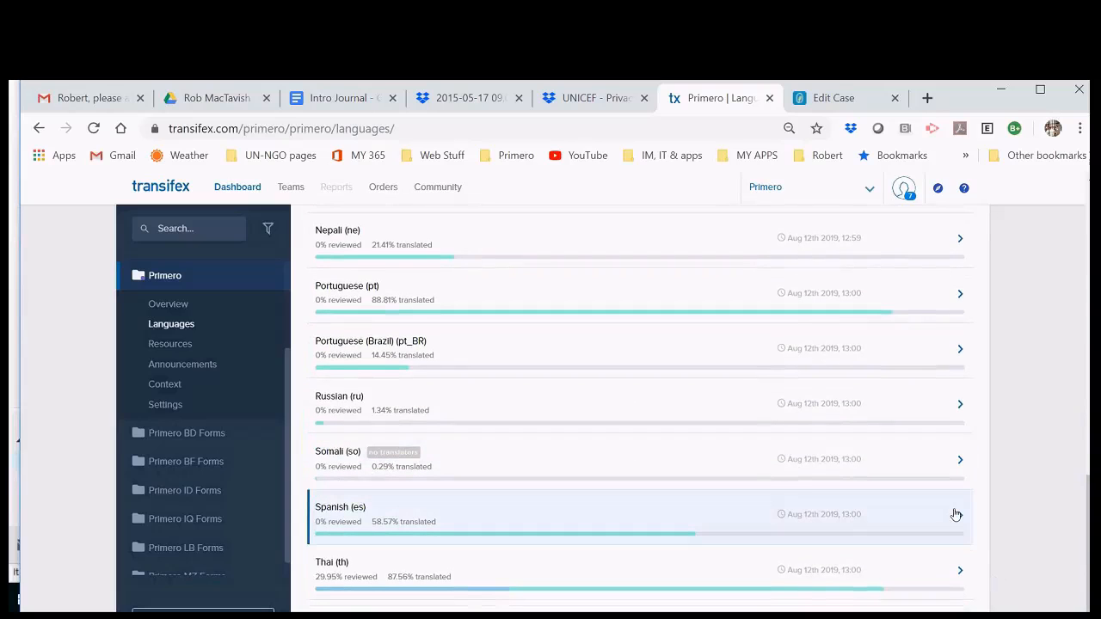
pyautogui.click(958, 514)
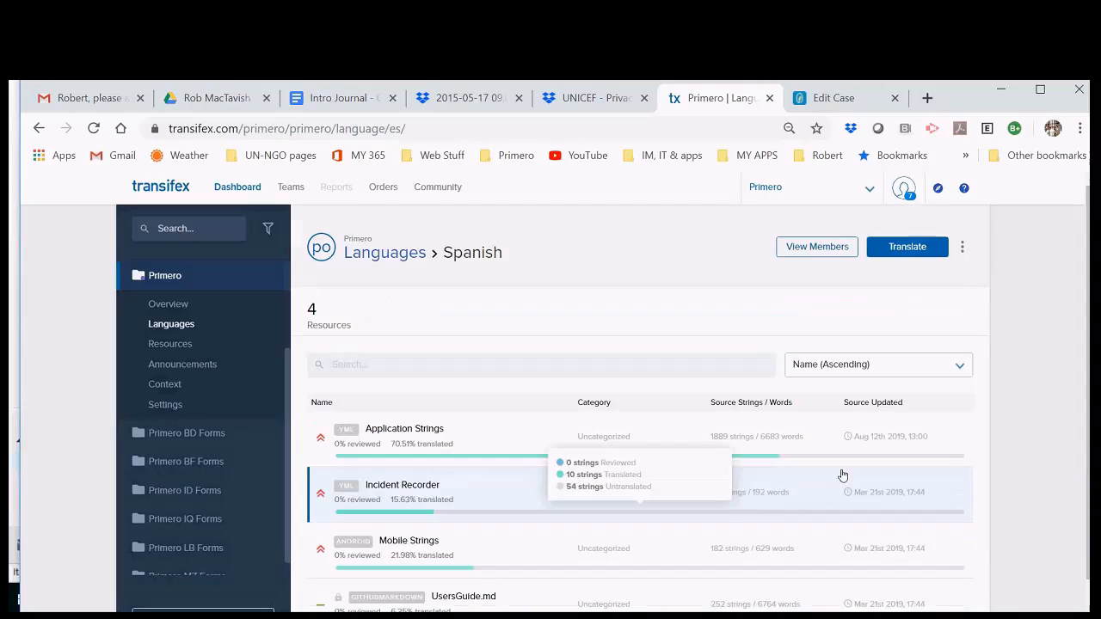
pyautogui.click(834, 249)
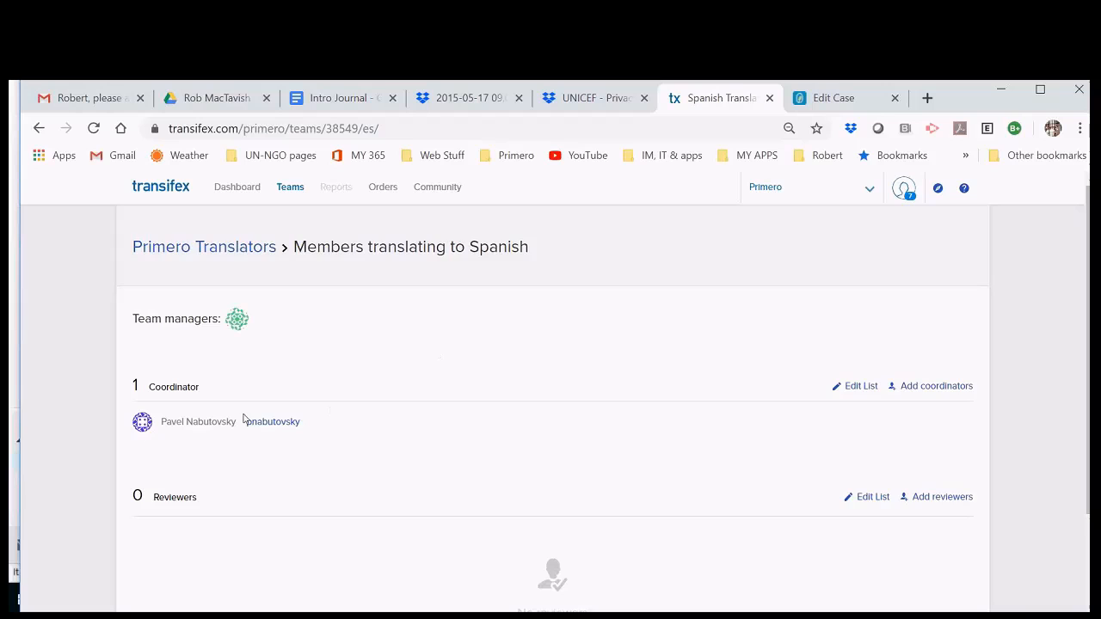
pyautogui.scroll(-1, 467, 492)
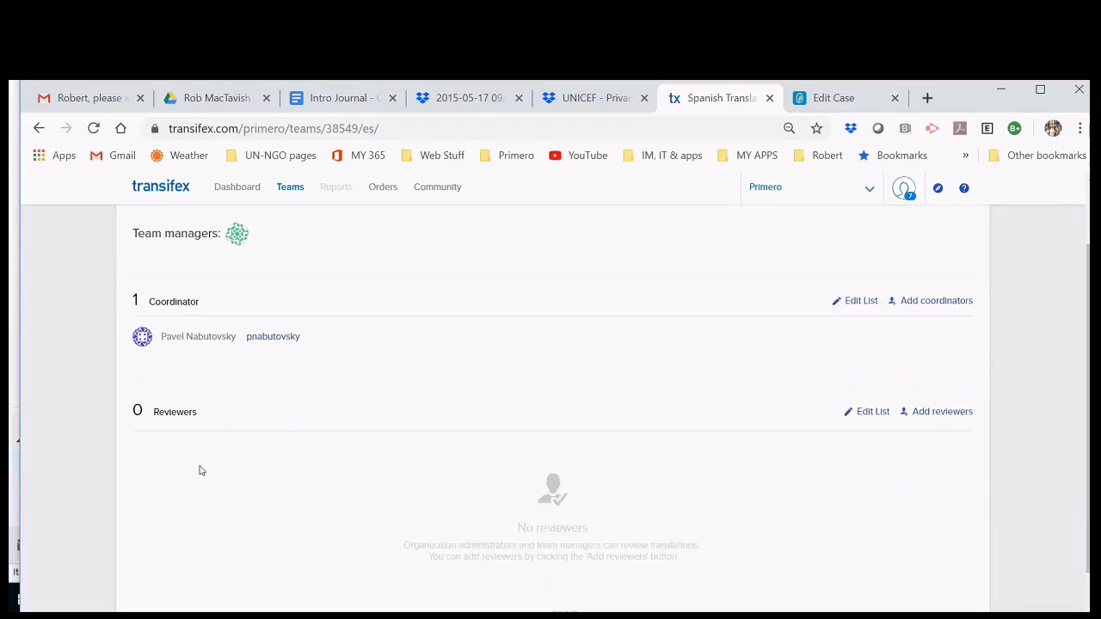
pyautogui.scroll(1, 327, 587)
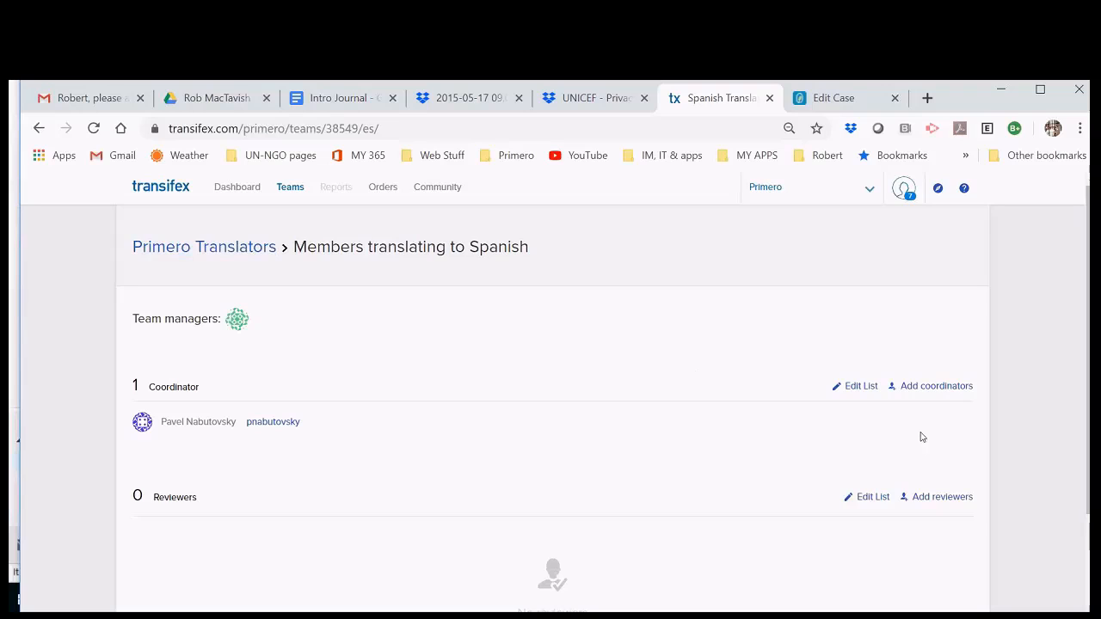
pyautogui.click(926, 387)
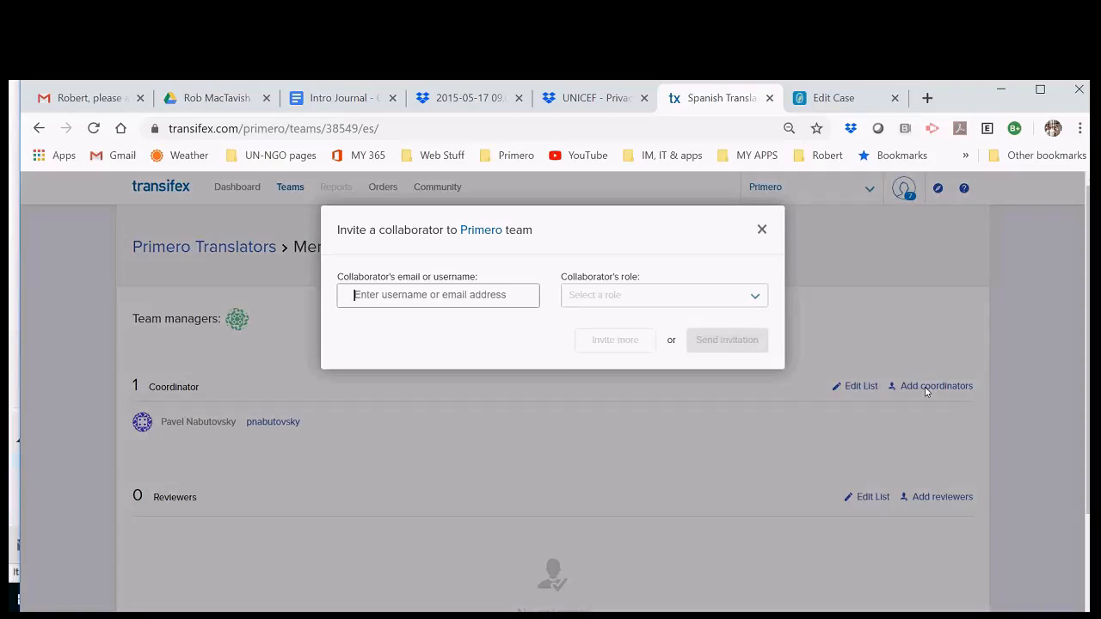
pyautogui.click(378, 294)
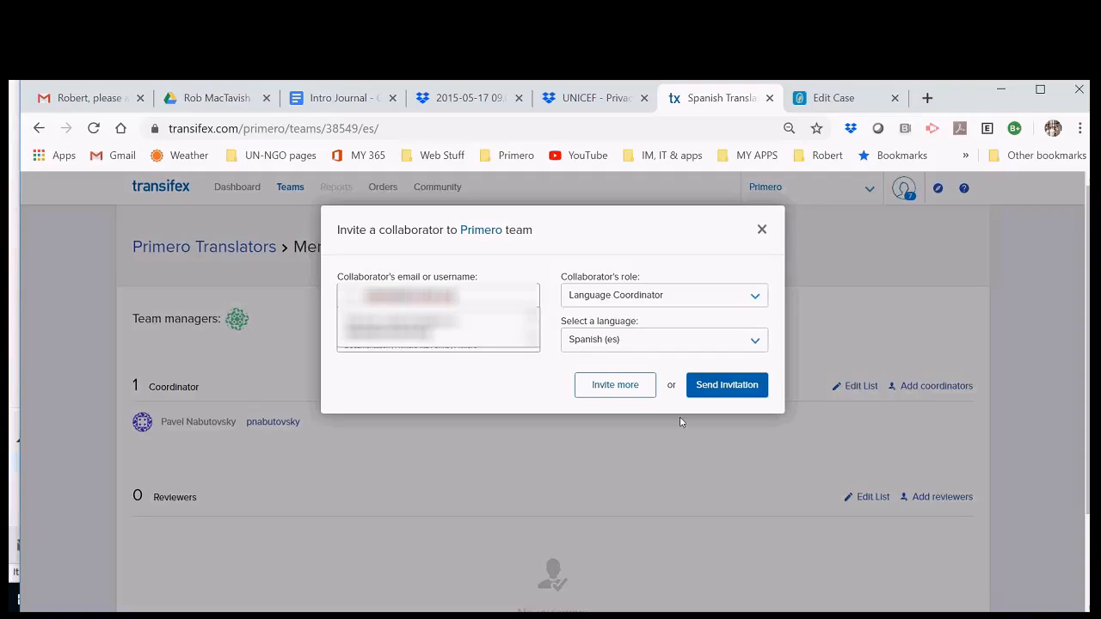
pyautogui.click(722, 385)
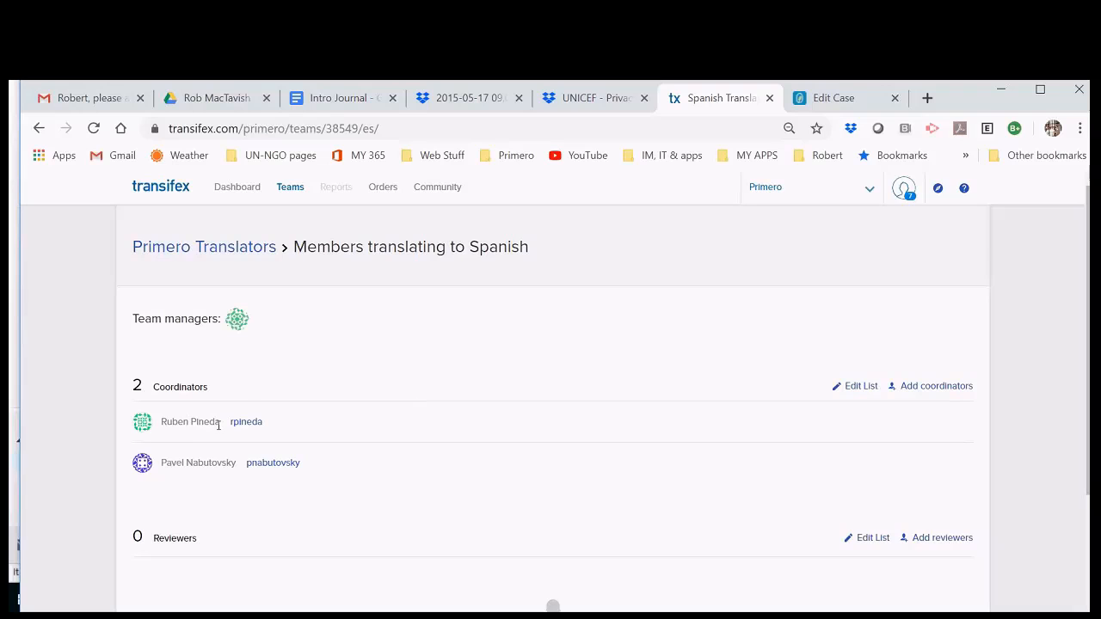
# Step: Review the Spanish team's empty Reviewers list and single Translator, then switch to the Primero case tab
pyautogui.scroll(-1, 223, 404)
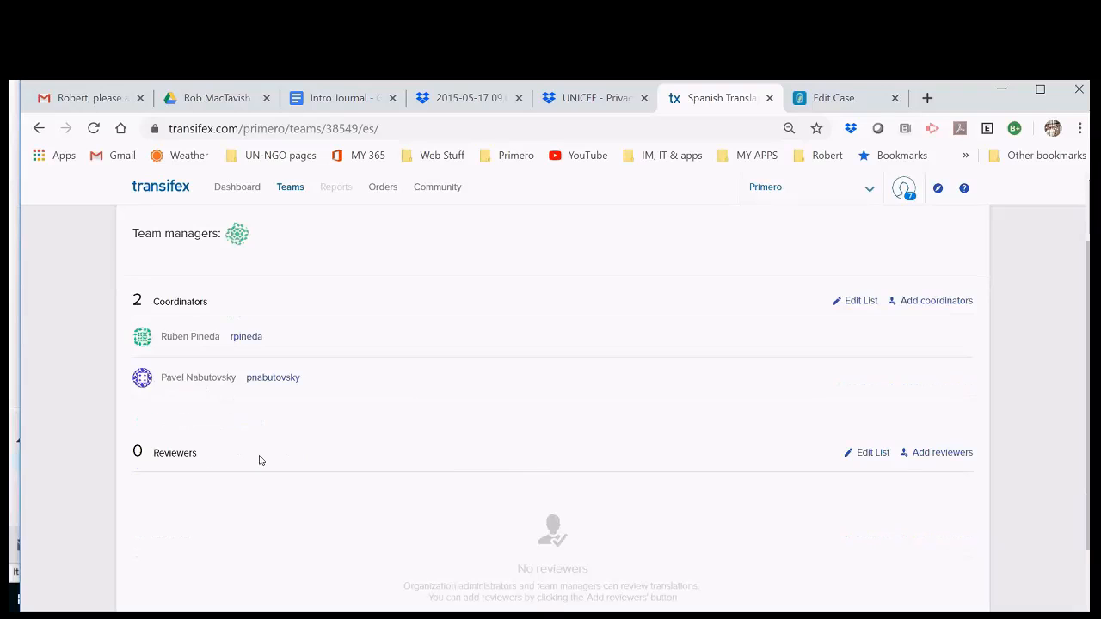
pyautogui.scroll(-2, 258, 459)
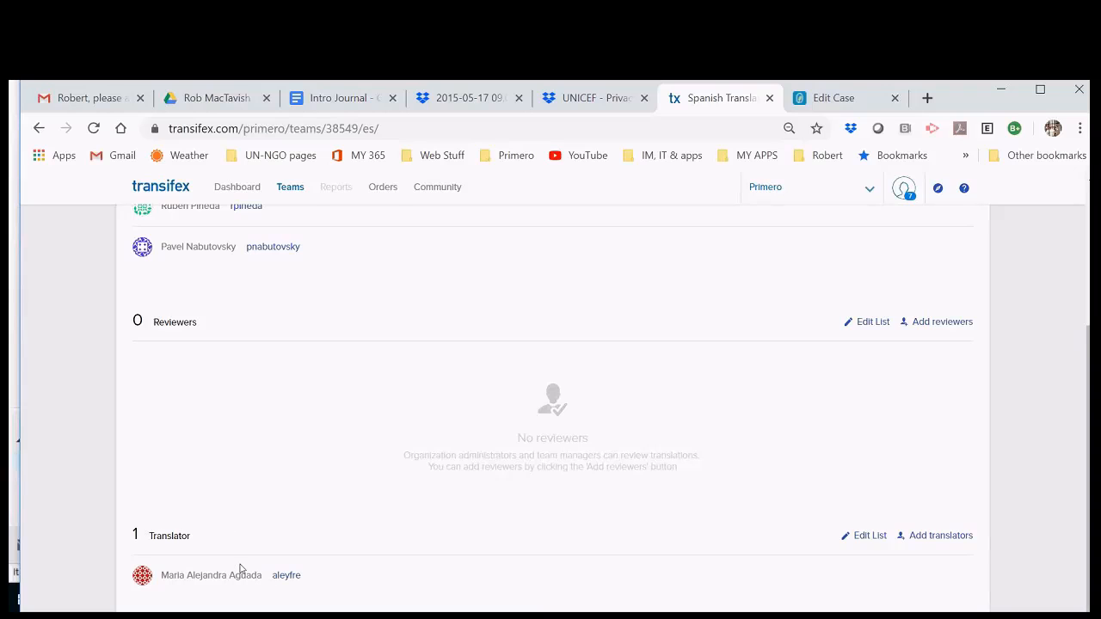
pyautogui.scroll(1, 241, 570)
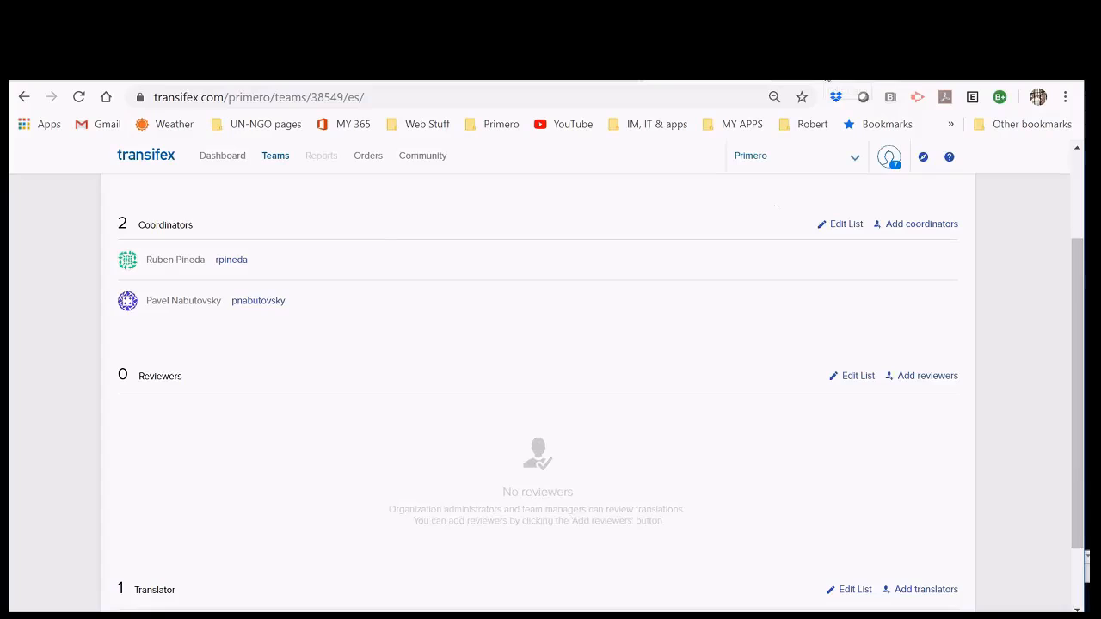
pyautogui.click(820, 70)
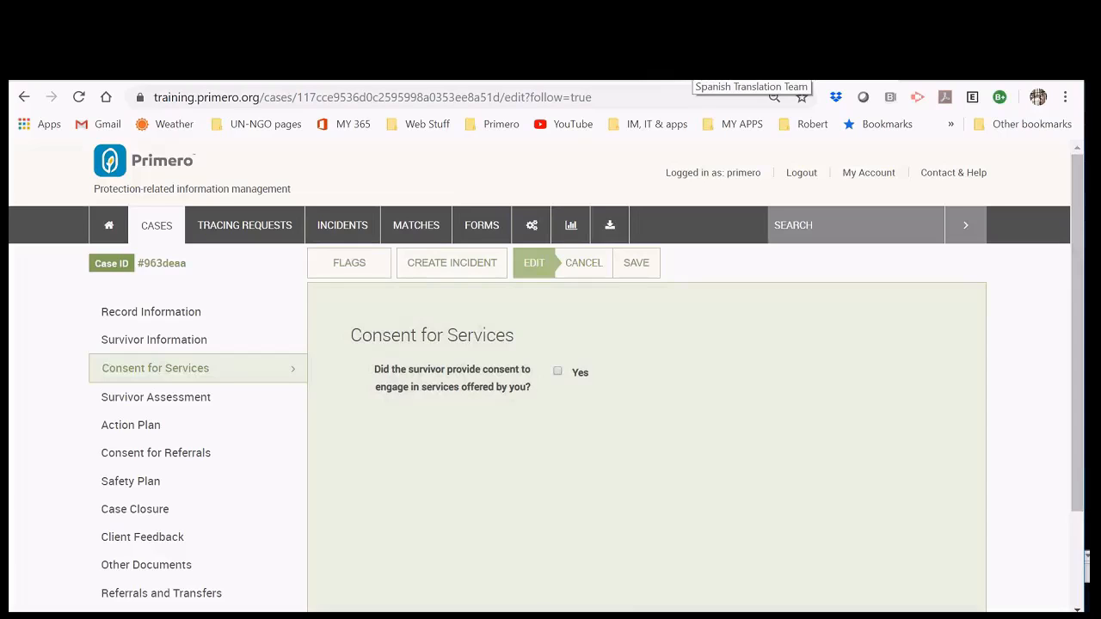
# Step: Navigate from the Dashboard to Primero's Spanish (es) language page listing its 4 resources
pyautogui.click(693, 67)
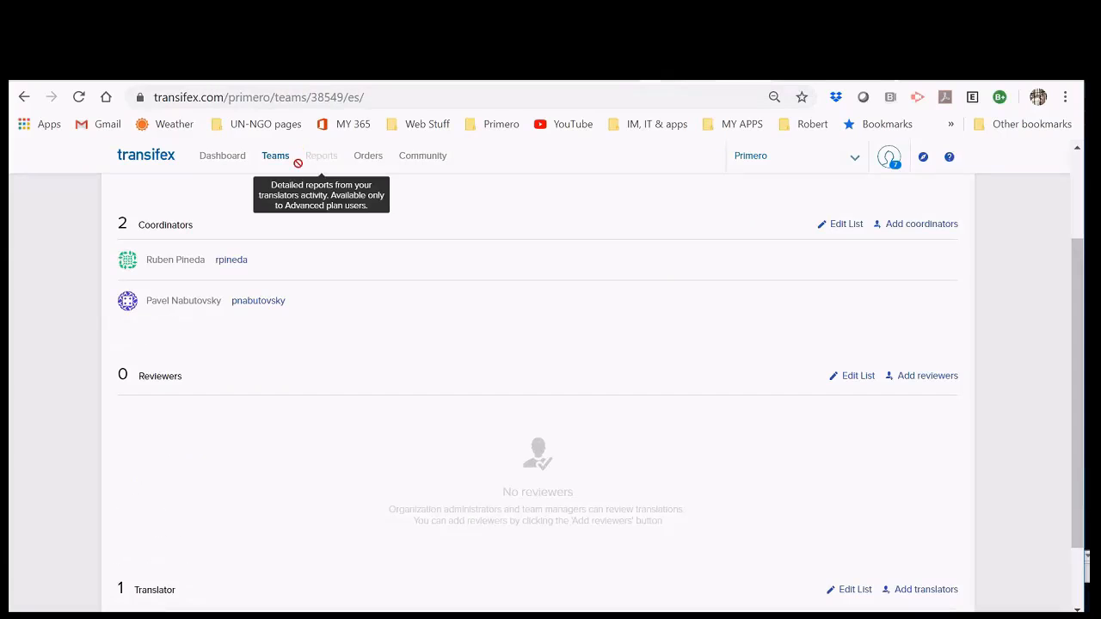
pyautogui.click(233, 160)
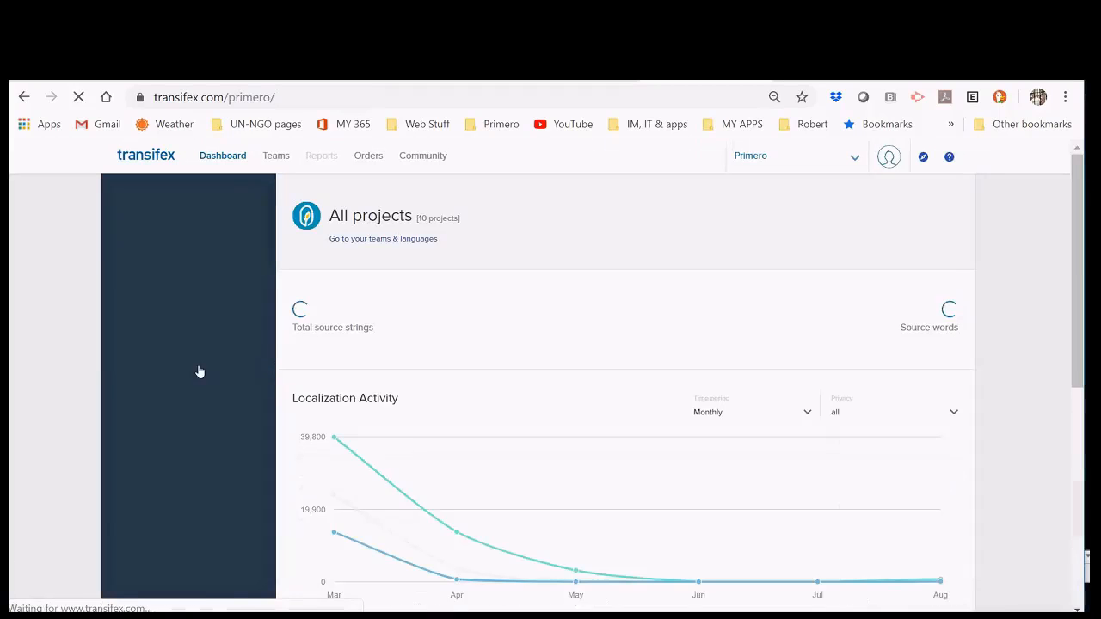
pyautogui.click(172, 250)
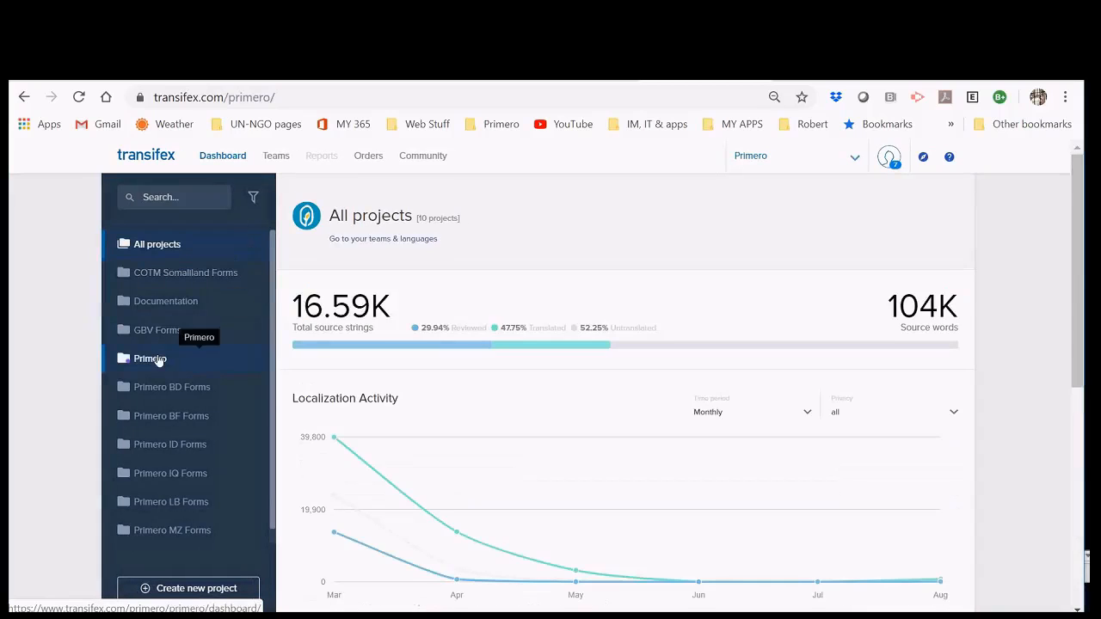
pyautogui.click(158, 359)
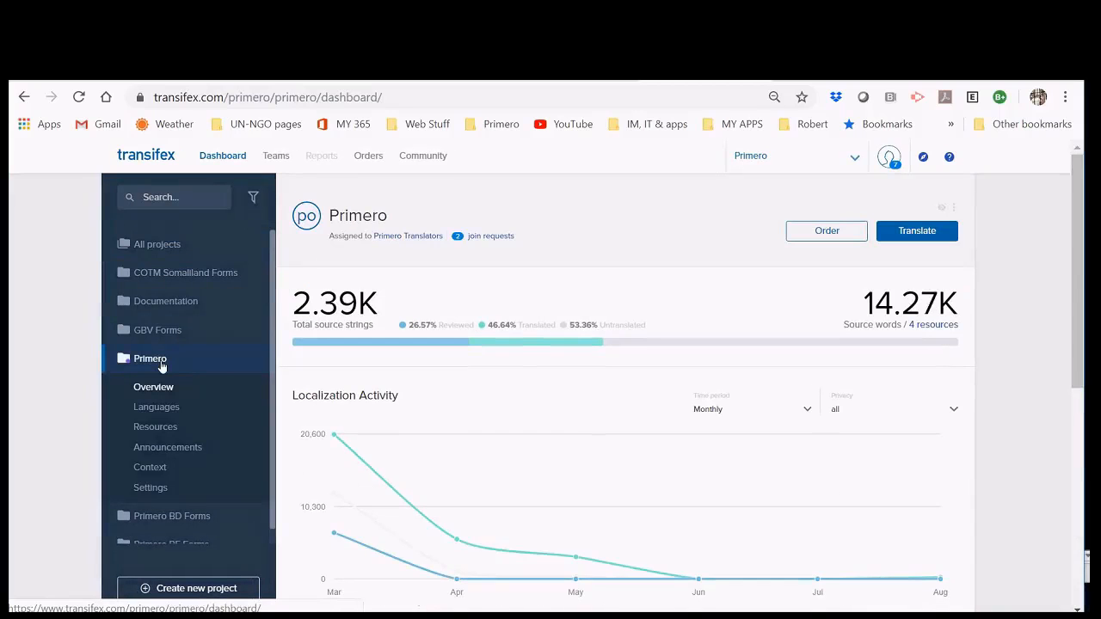
pyautogui.click(174, 410)
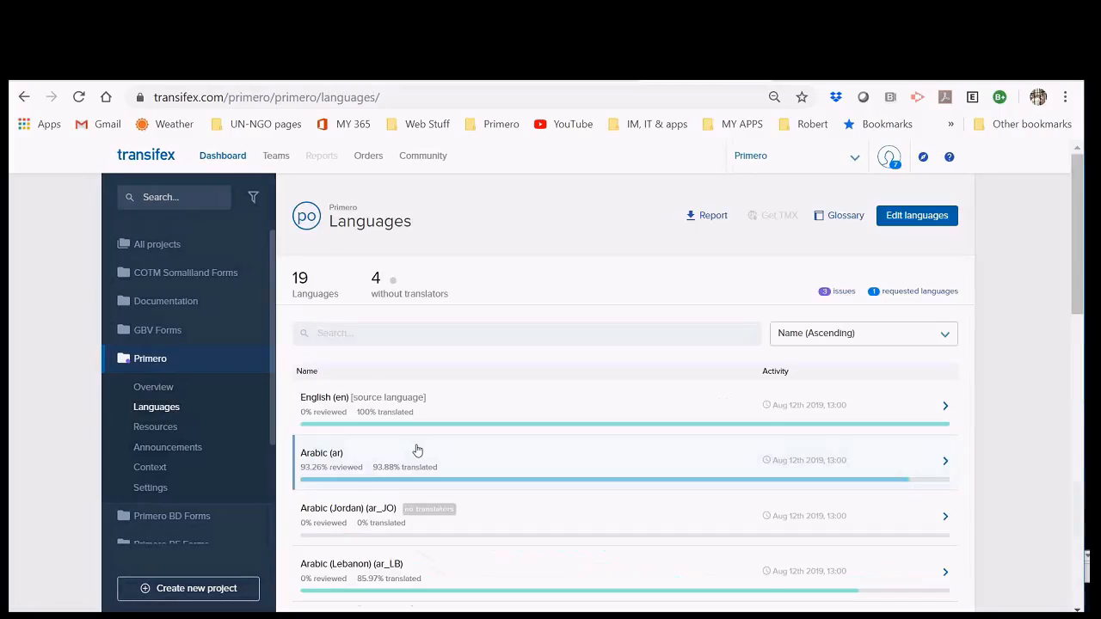
pyautogui.scroll(-8, 417, 449)
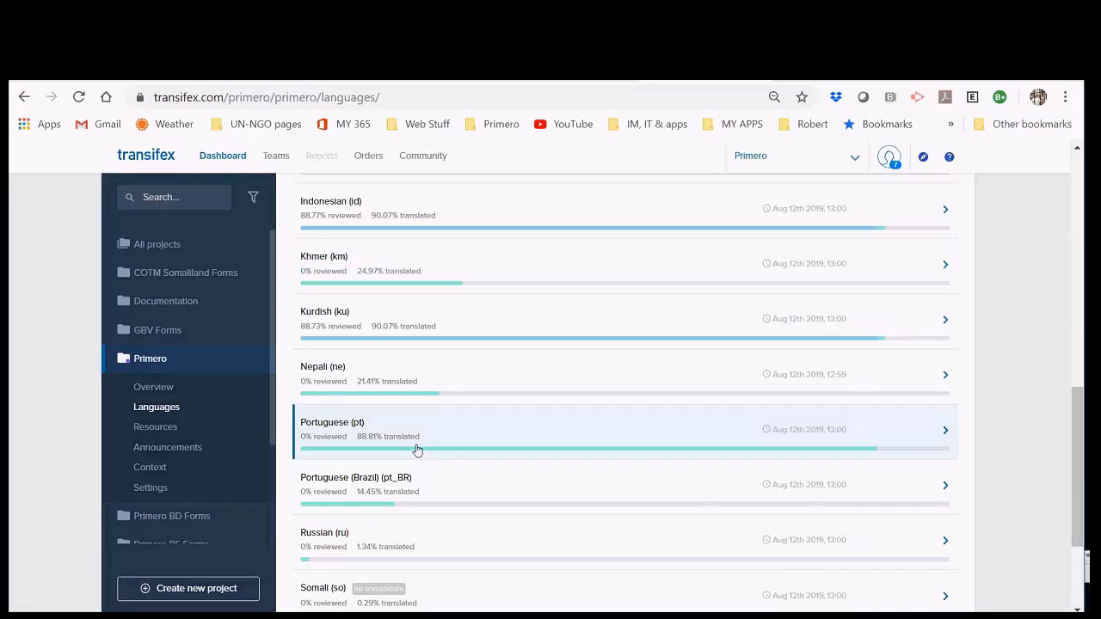
pyautogui.scroll(-2, 417, 450)
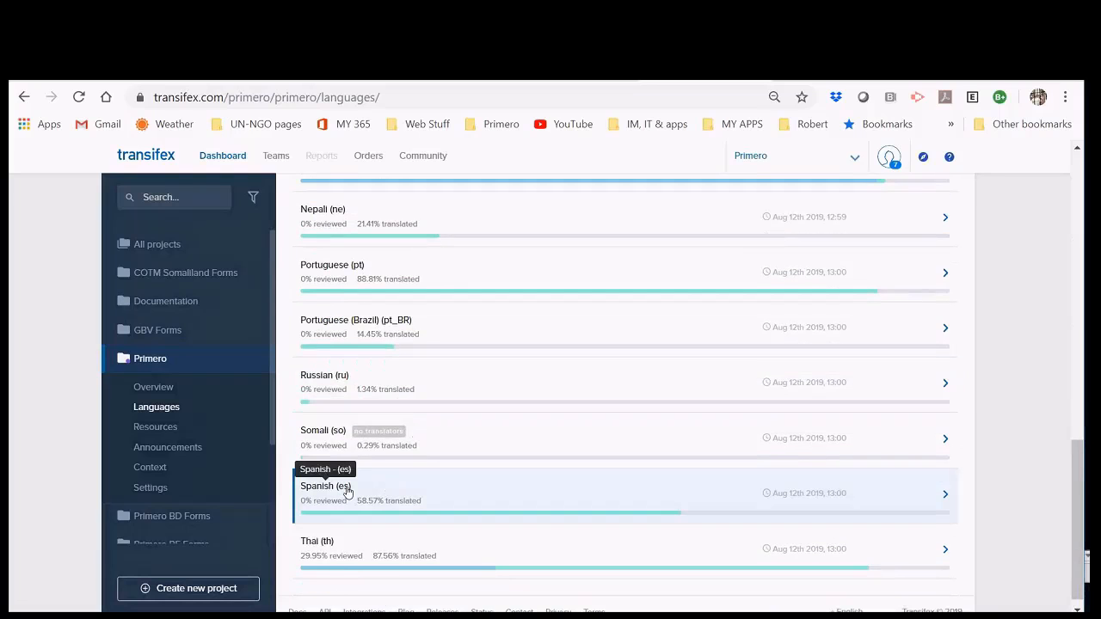
pyautogui.click(348, 491)
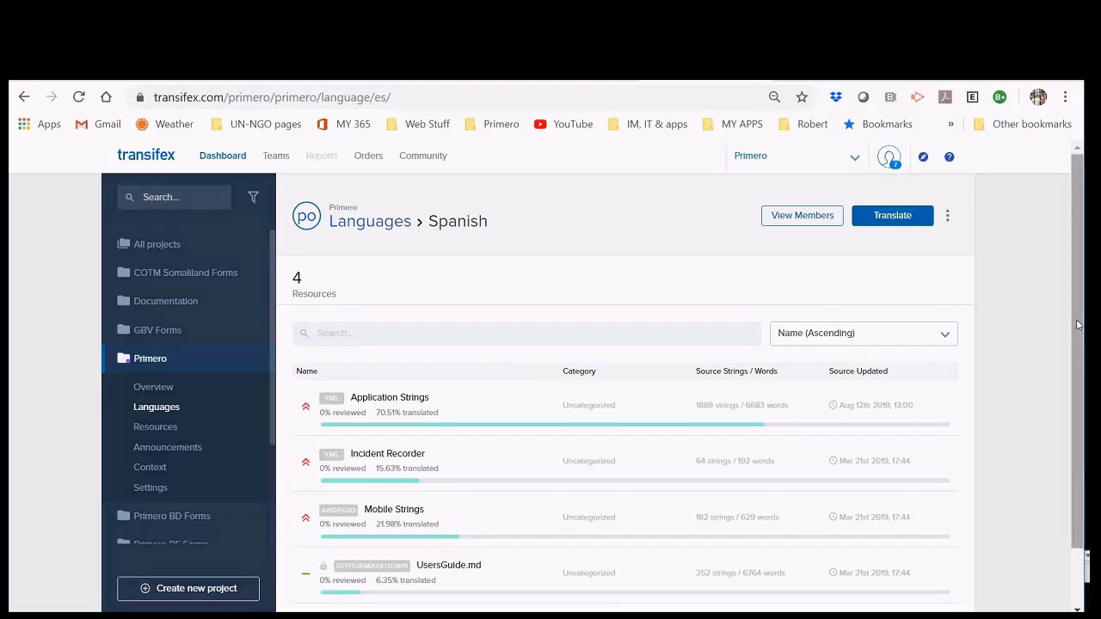
# Step: Open Application Strings (Spanish) details: 6,683 words, 1,889 strings, 2,278 words untranslated
pyautogui.scroll(-1, 1084, 344)
pyautogui.scroll(-1, 1085, 345)
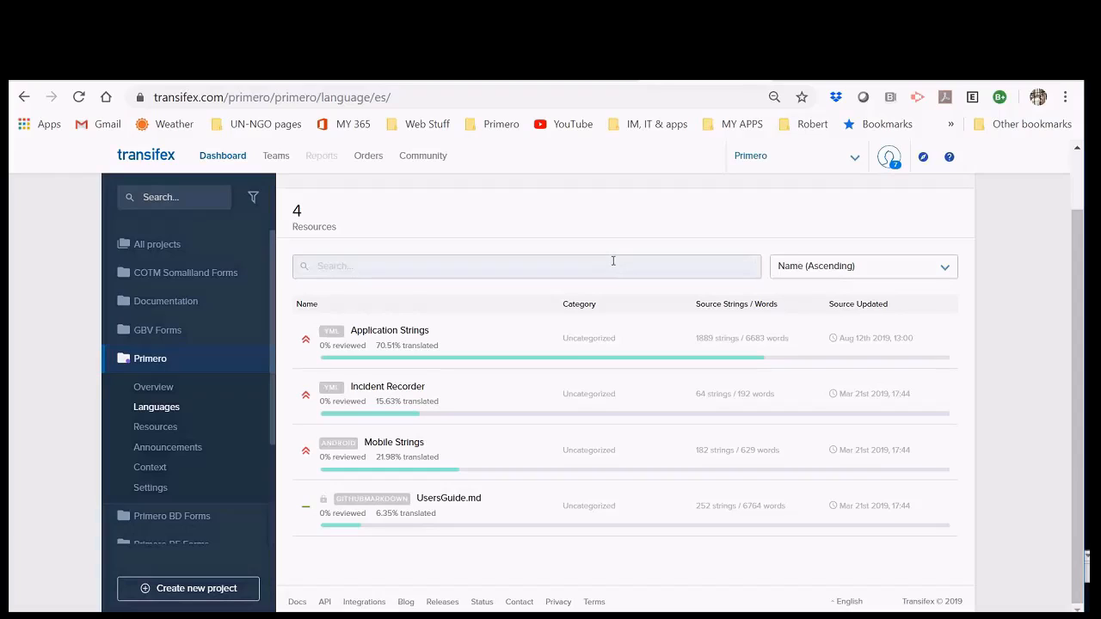
pyautogui.click(388, 332)
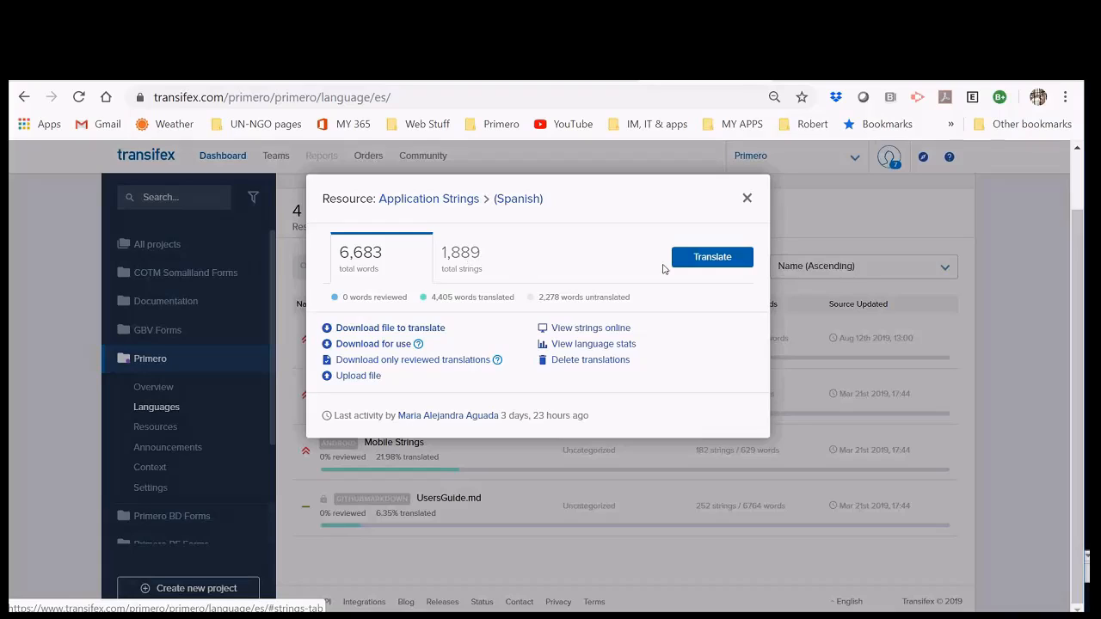
# Step: Launch the Spanish Application Strings editor and dismiss both GOT IT! tip pop-ups
pyautogui.click(706, 258)
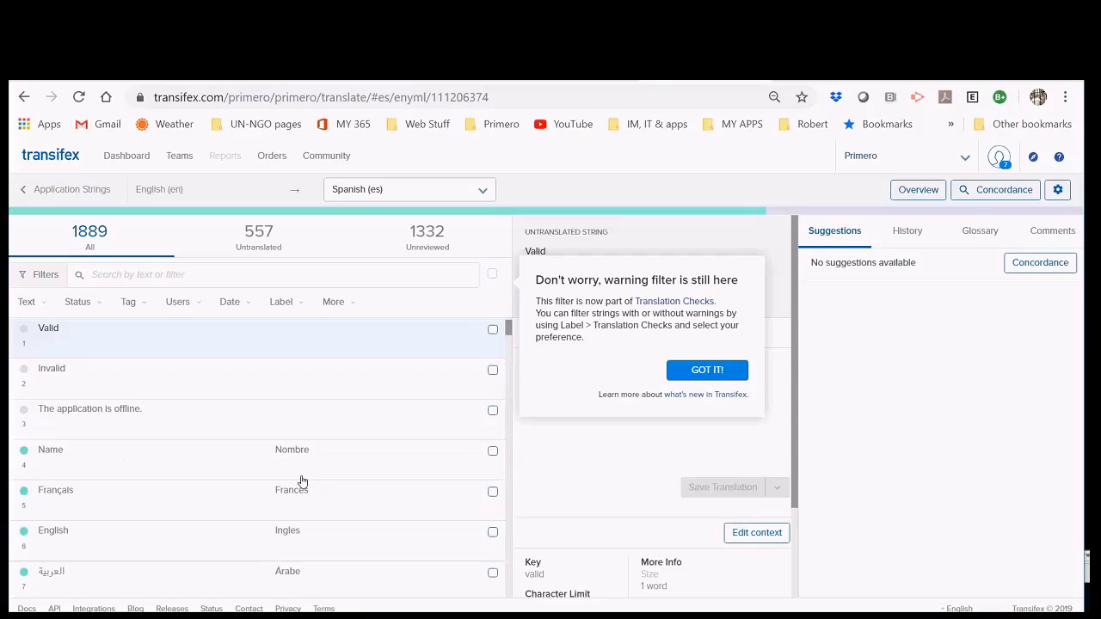
pyautogui.click(707, 371)
pyautogui.scroll(-1, 249, 423)
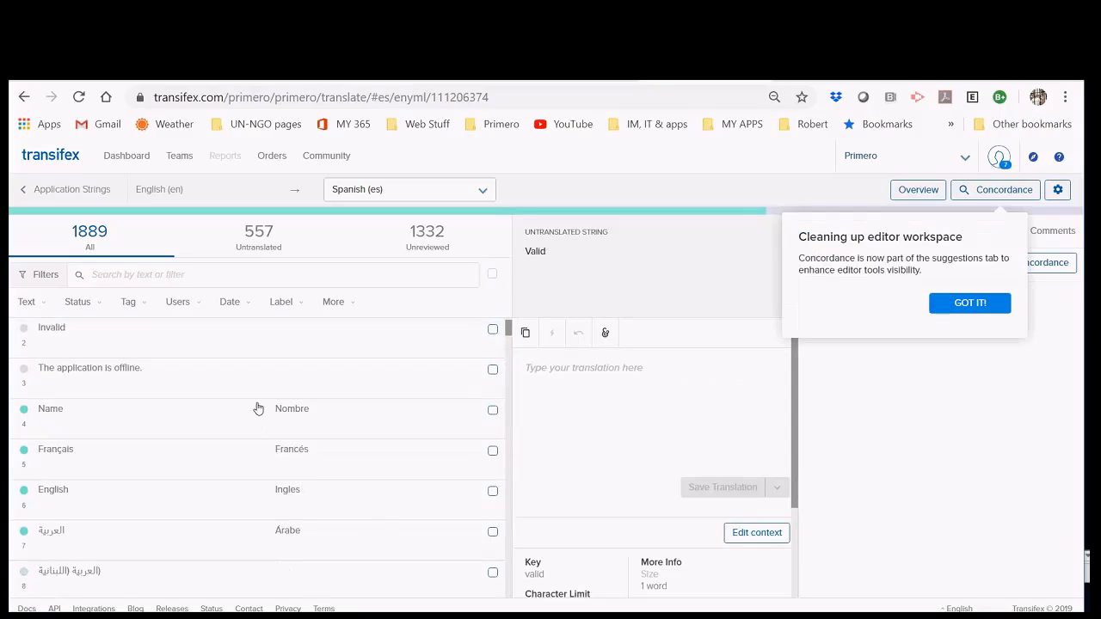
pyautogui.scroll(-1, 261, 391)
pyautogui.scroll(-1, 215, 451)
pyautogui.scroll(-1, 232, 396)
pyautogui.scroll(-5, 284, 464)
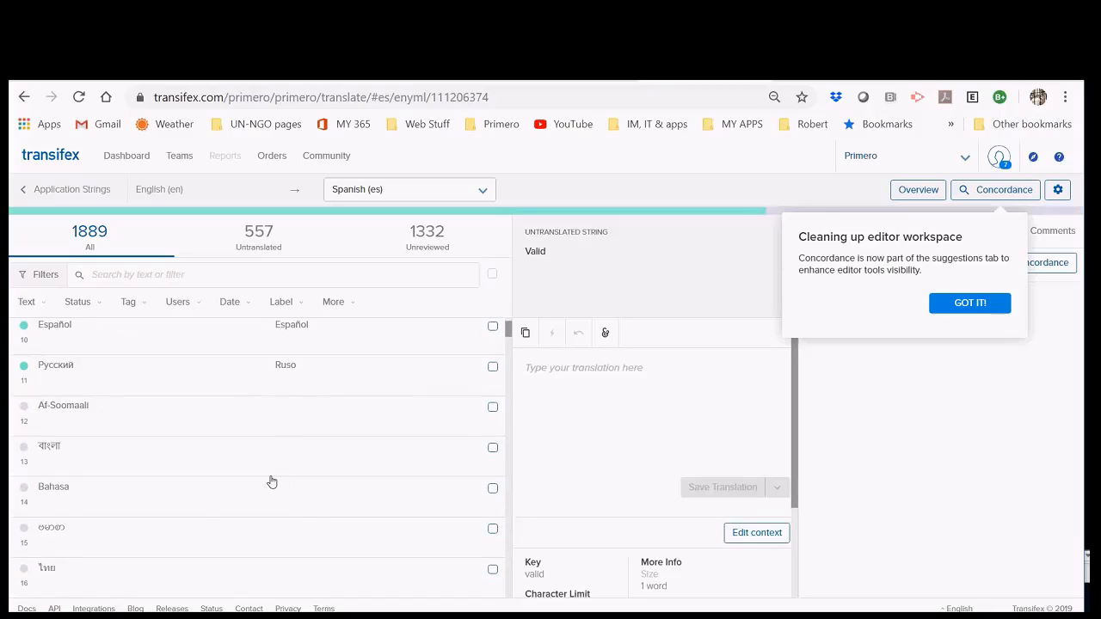
pyautogui.scroll(-5, 250, 473)
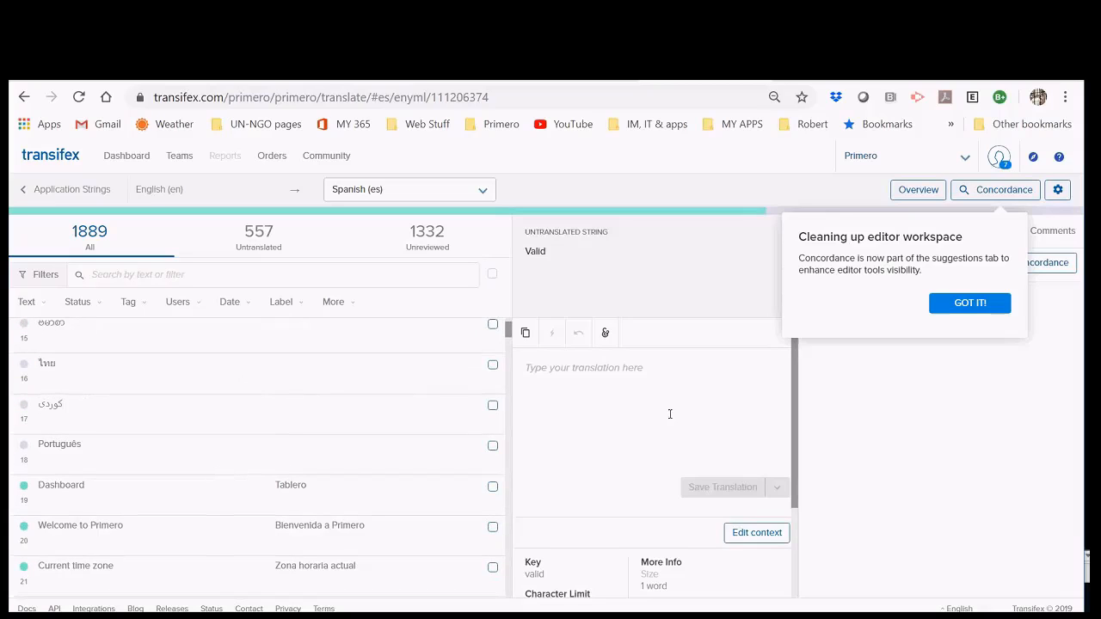
pyautogui.click(969, 302)
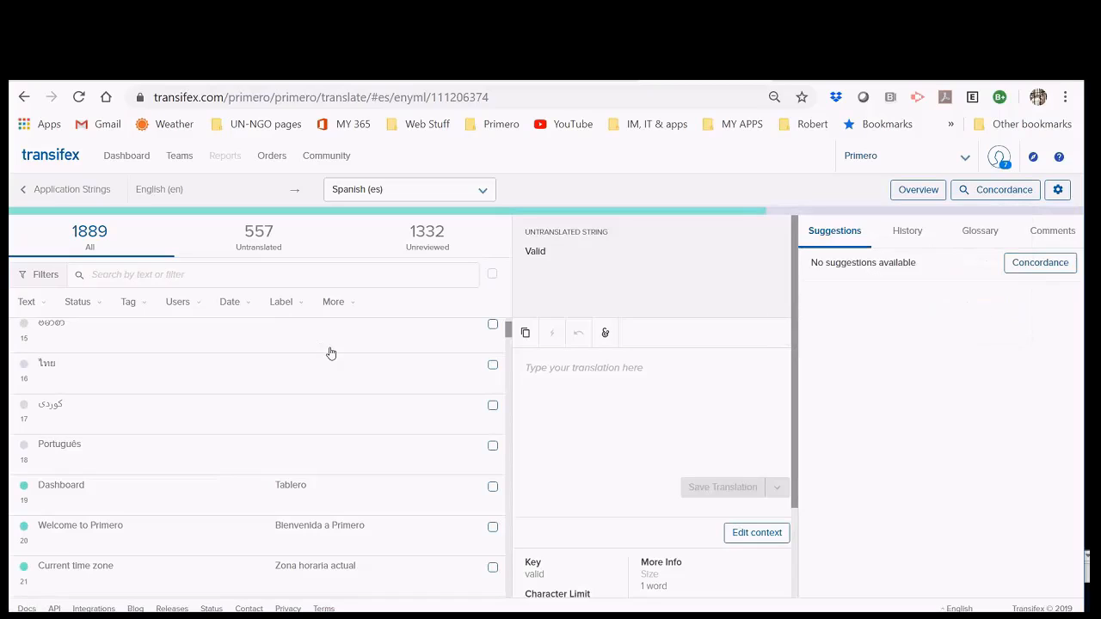
pyautogui.scroll(-1, 331, 353)
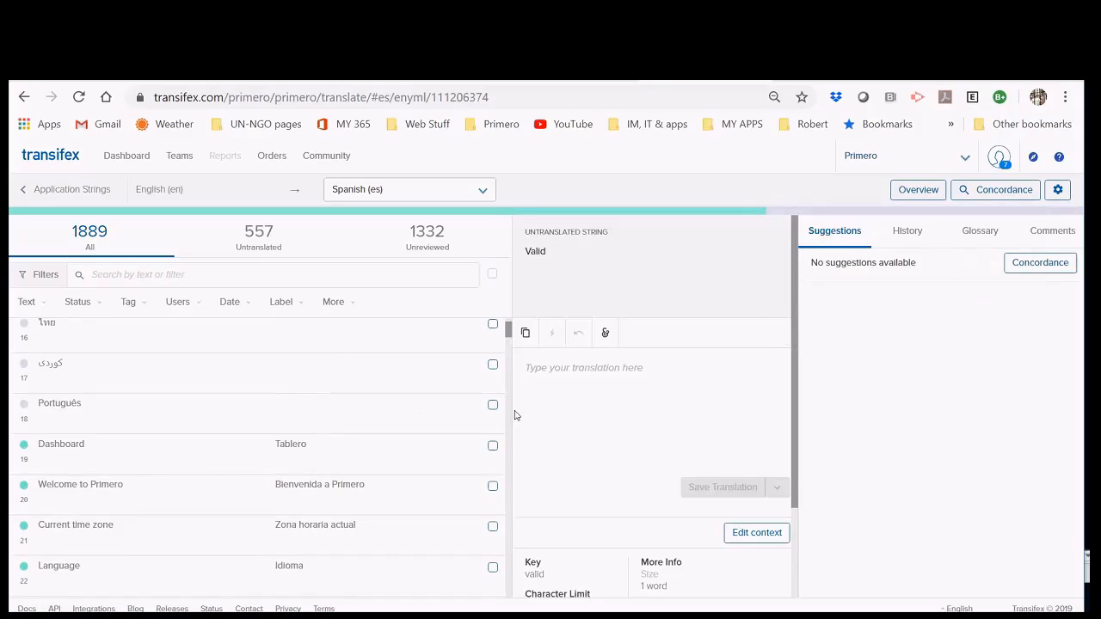
# Step: Filter to untranslated strings, save 'valido' for 'Valid', and select the 'Invalid' string
pyautogui.click(268, 237)
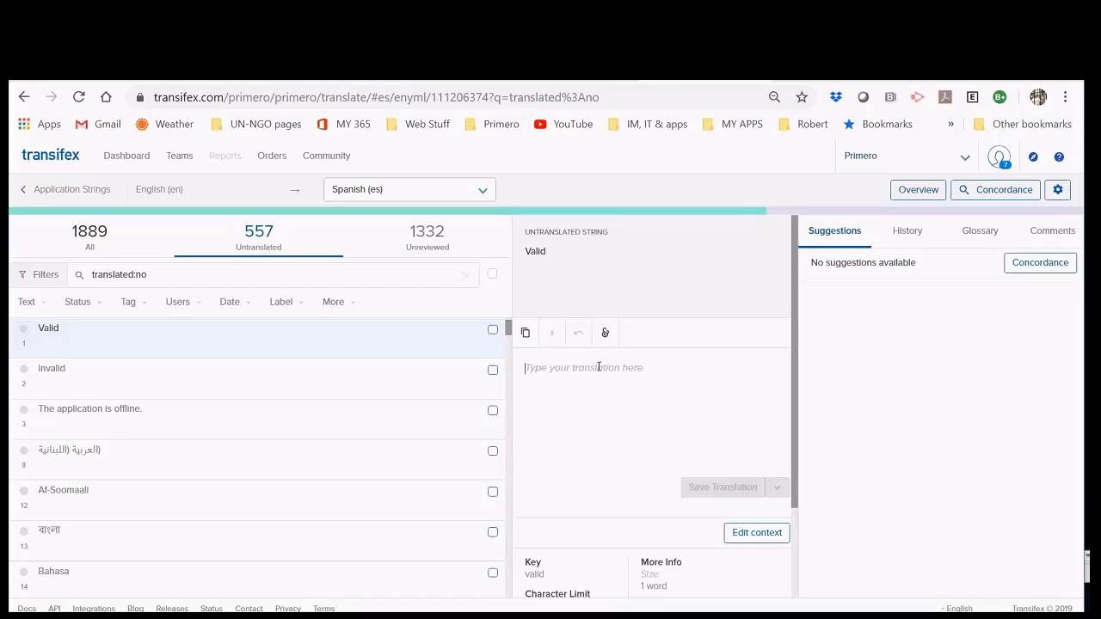
pyautogui.write('valdio')
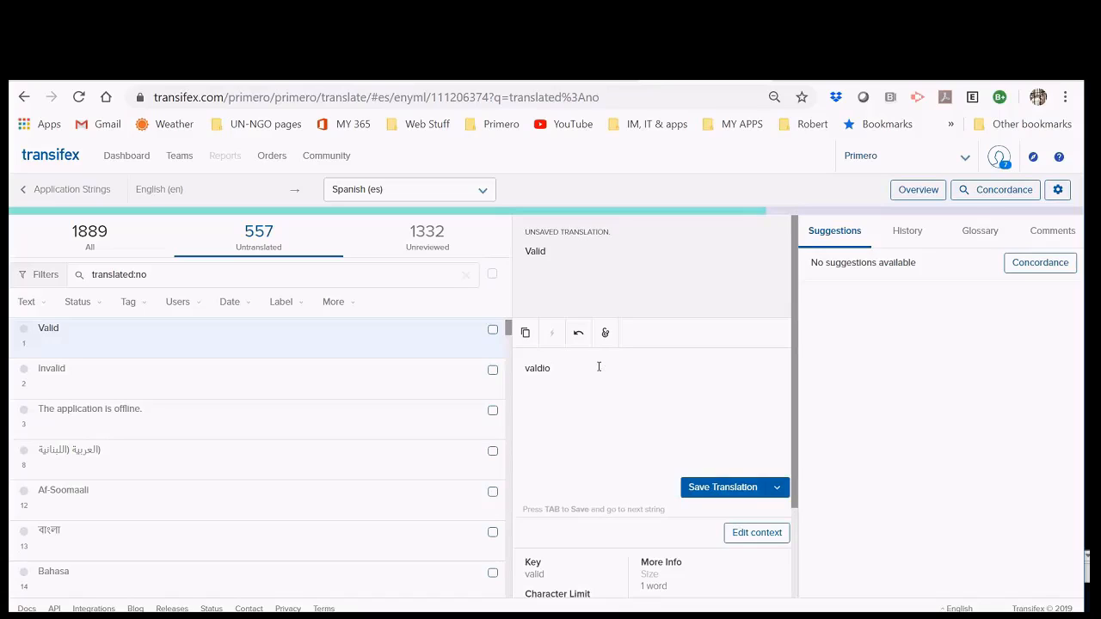
pyautogui.press('BackSpace')
pyautogui.press('BackSpace')
pyautogui.press('BackSpace')
pyautogui.write('ido')
pyautogui.press('BackSpace')
pyautogui.press('BackSpace')
pyautogui.press('BackSpace')
pyautogui.write('ido')
pyautogui.click(738, 487)
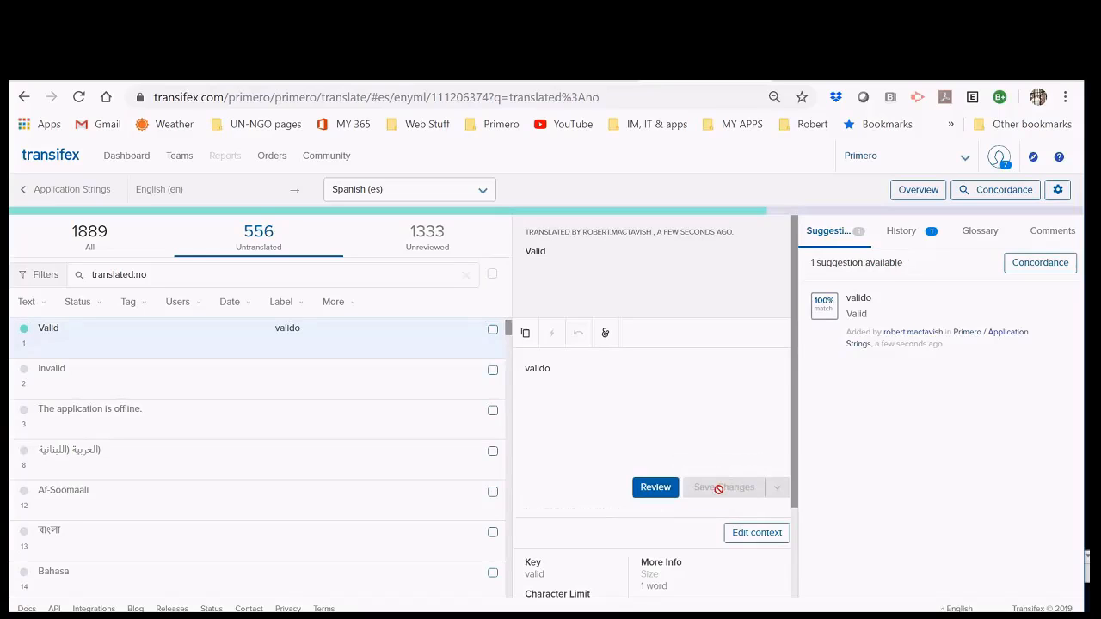
pyautogui.click(260, 371)
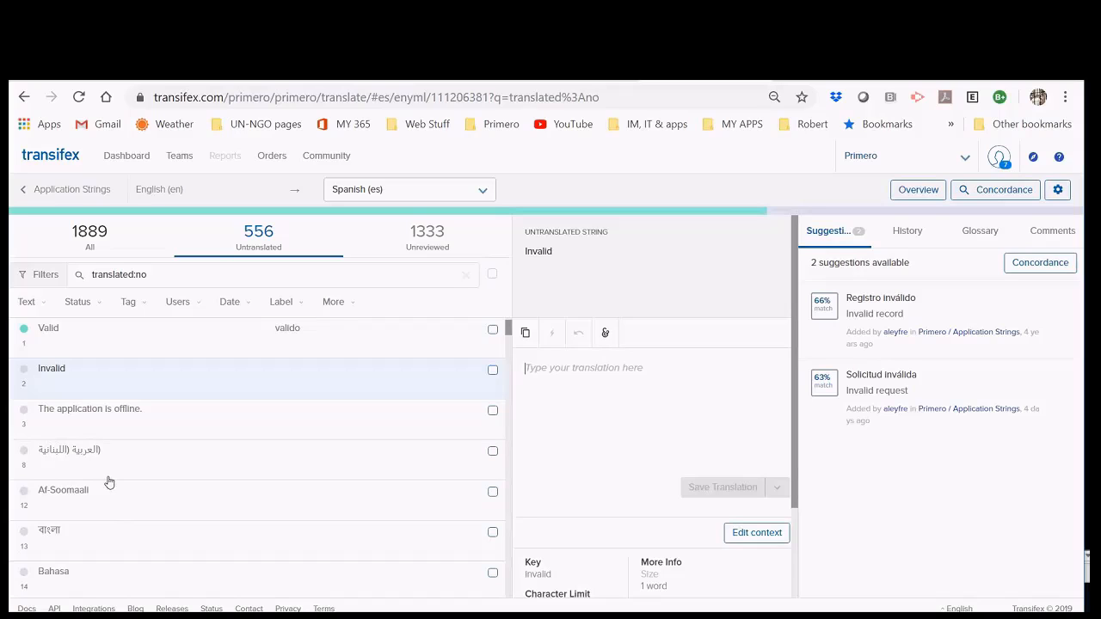
# Step: Select the 'The application is offline.' row to translate it into Spanish
pyautogui.click(82, 419)
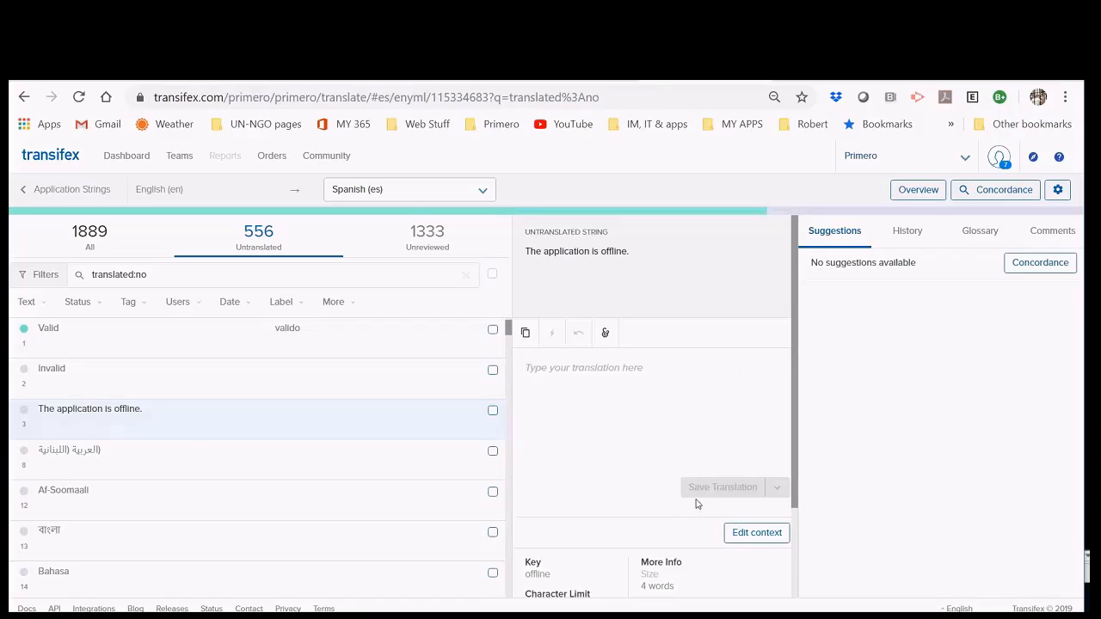
pyautogui.scroll(-1, 99, 505)
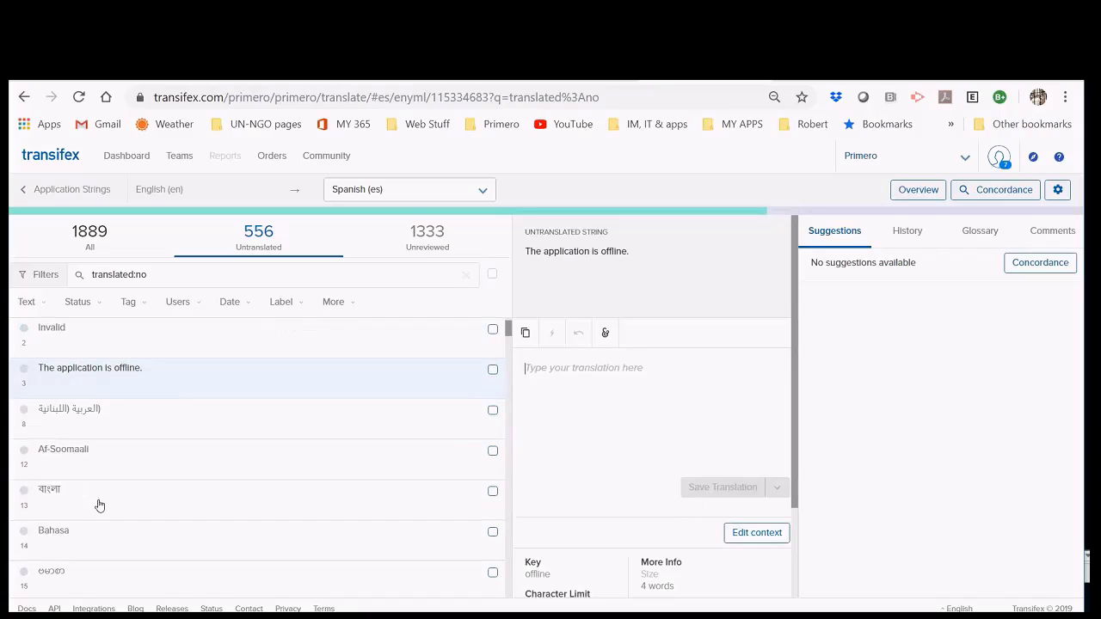
pyautogui.scroll(-3, 99, 505)
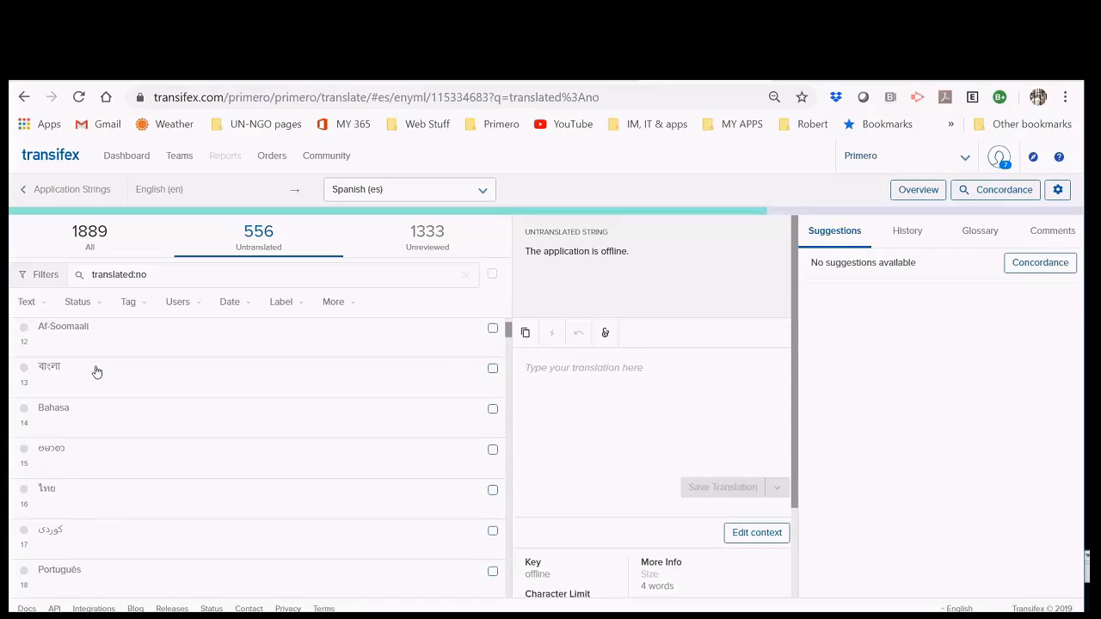
pyautogui.scroll(-1, 87, 413)
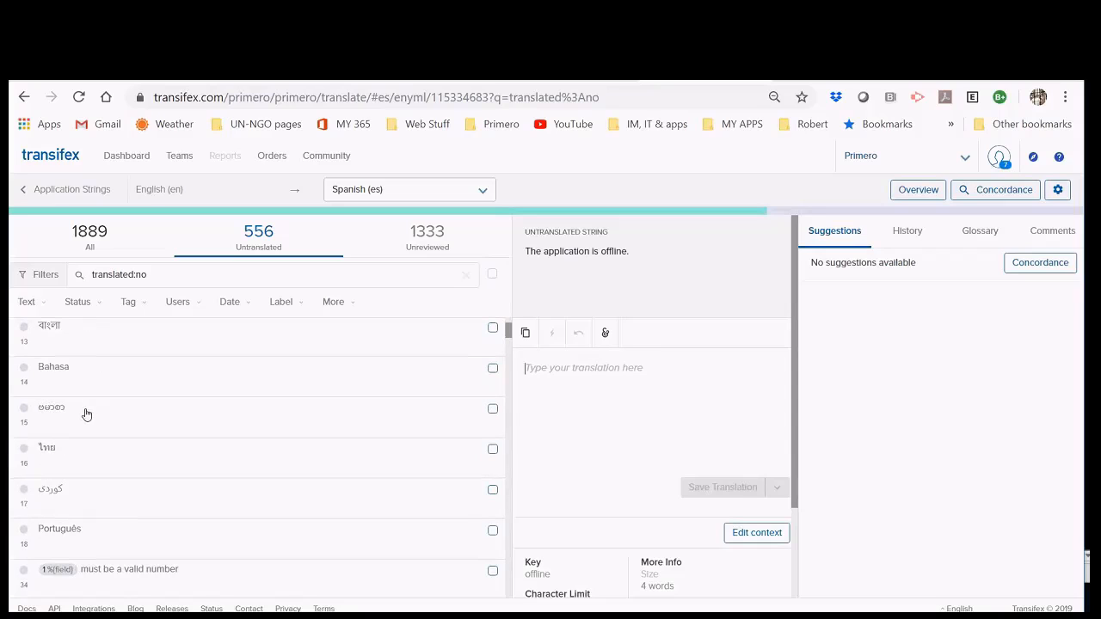
pyautogui.scroll(-1, 105, 447)
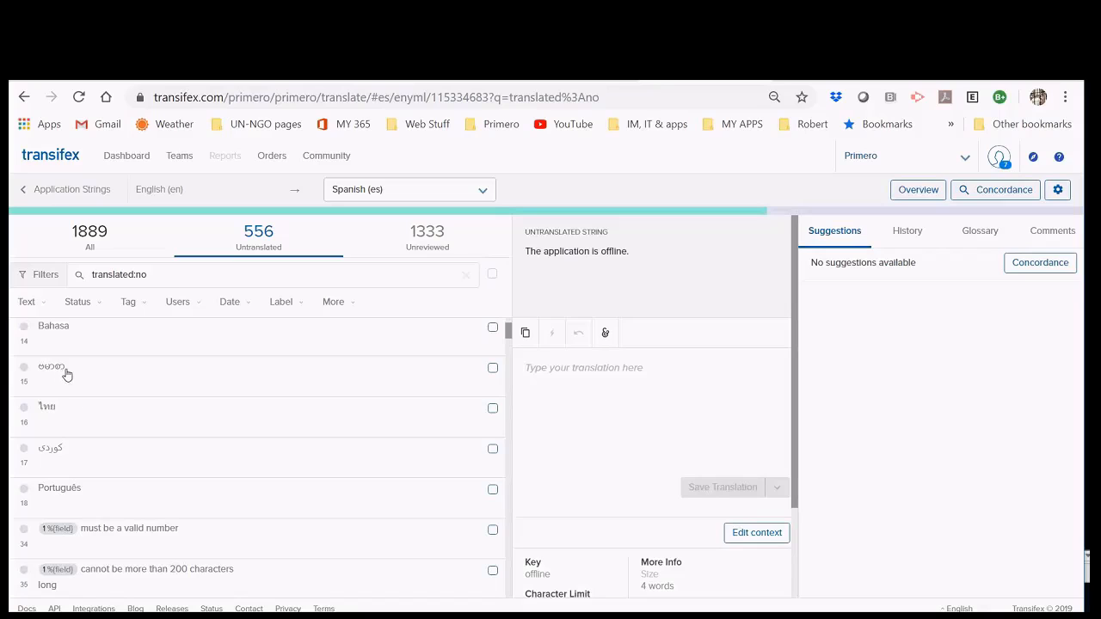
pyautogui.scroll(-1, 172, 504)
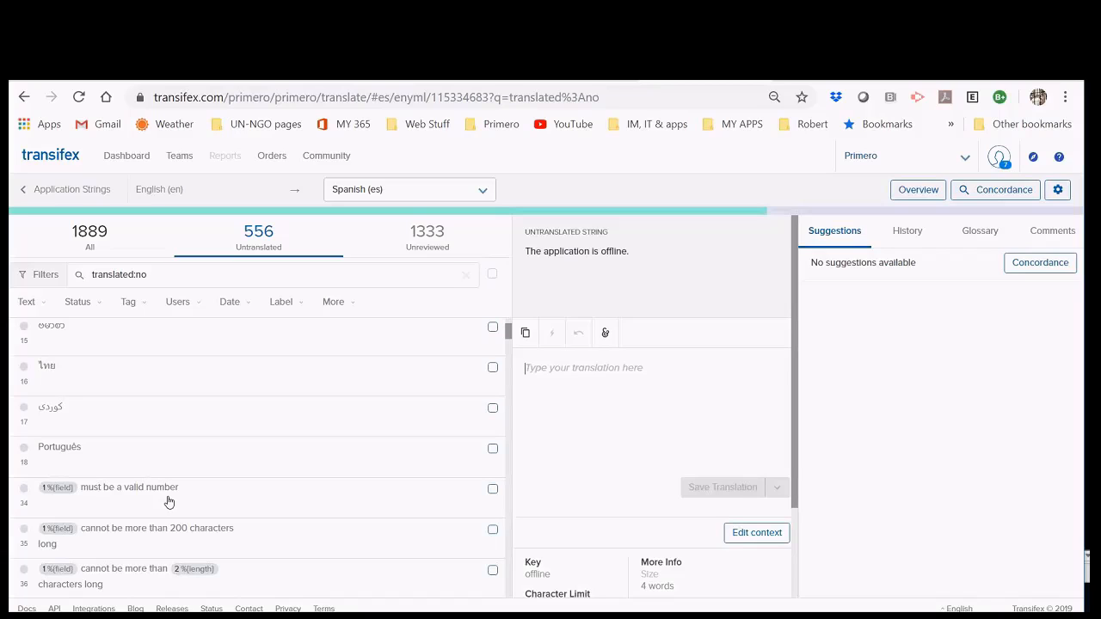
pyautogui.scroll(-1, 169, 501)
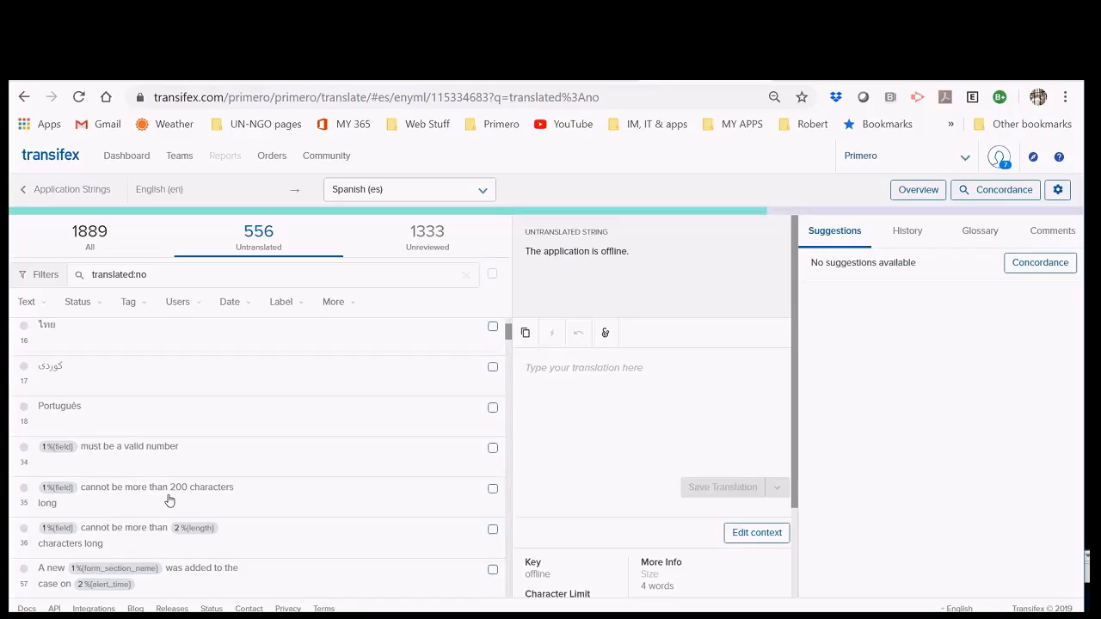
pyautogui.scroll(-6, 169, 500)
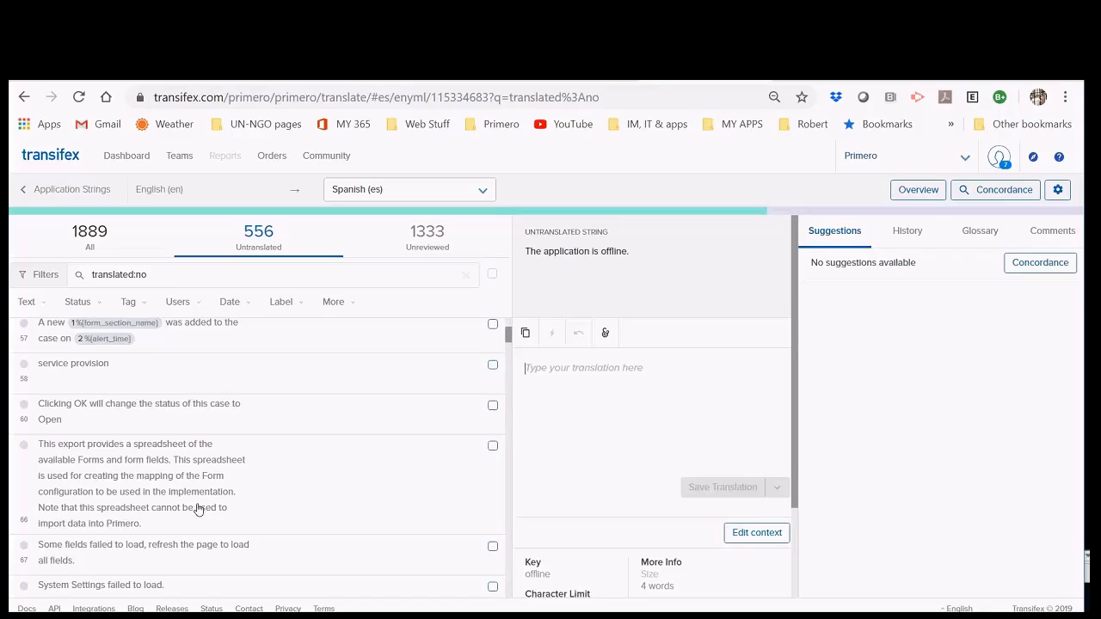
# Step: Scroll down through the untranslated strings list, then return to its top
pyautogui.scroll(-1, 216, 510)
pyautogui.scroll(-2, 217, 509)
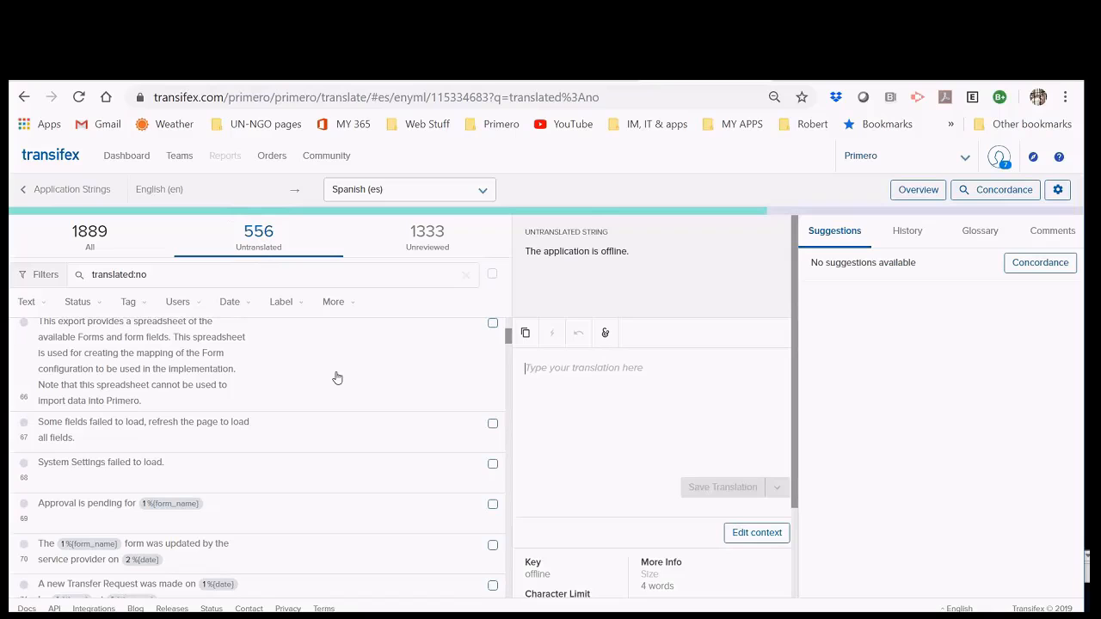
pyautogui.scroll(-1, 109, 491)
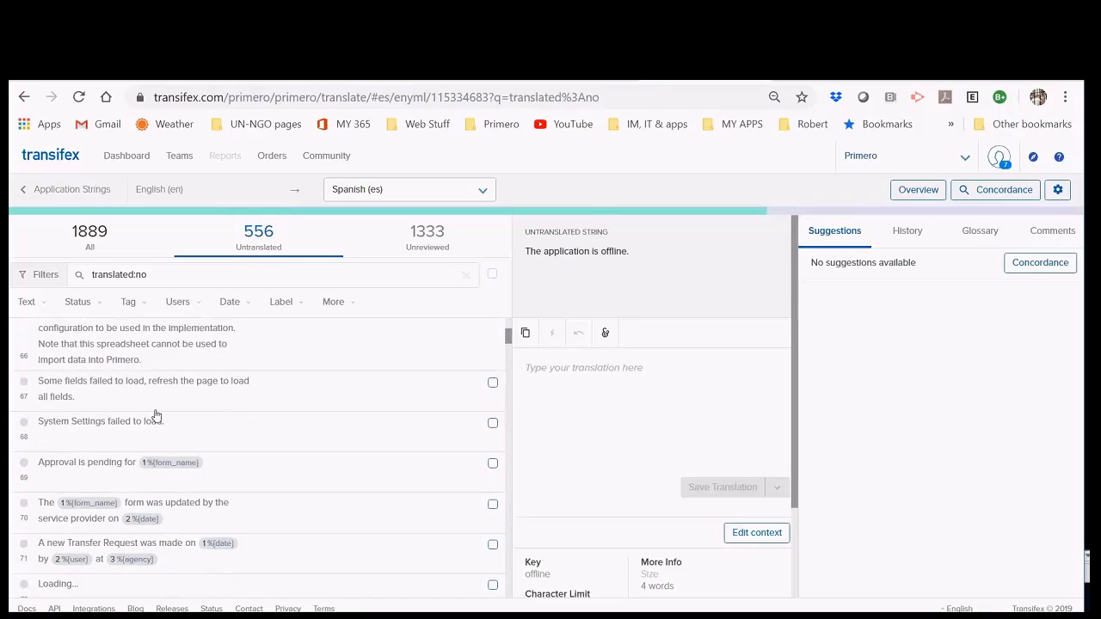
pyautogui.scroll(-2, 135, 430)
pyautogui.scroll(-3, 182, 488)
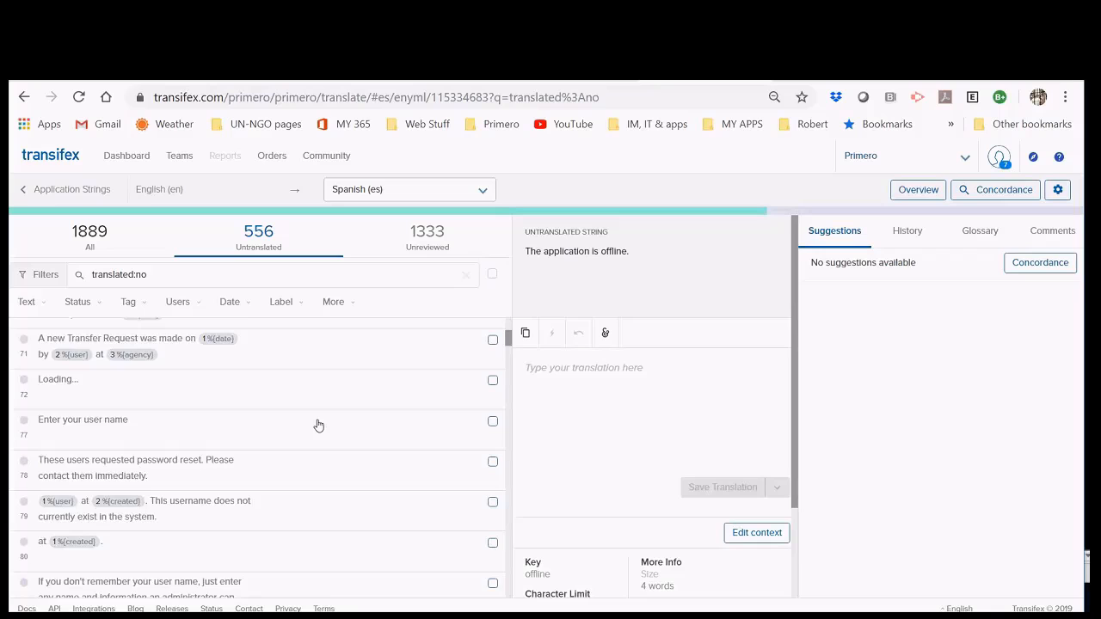
pyautogui.scroll(-2, 318, 426)
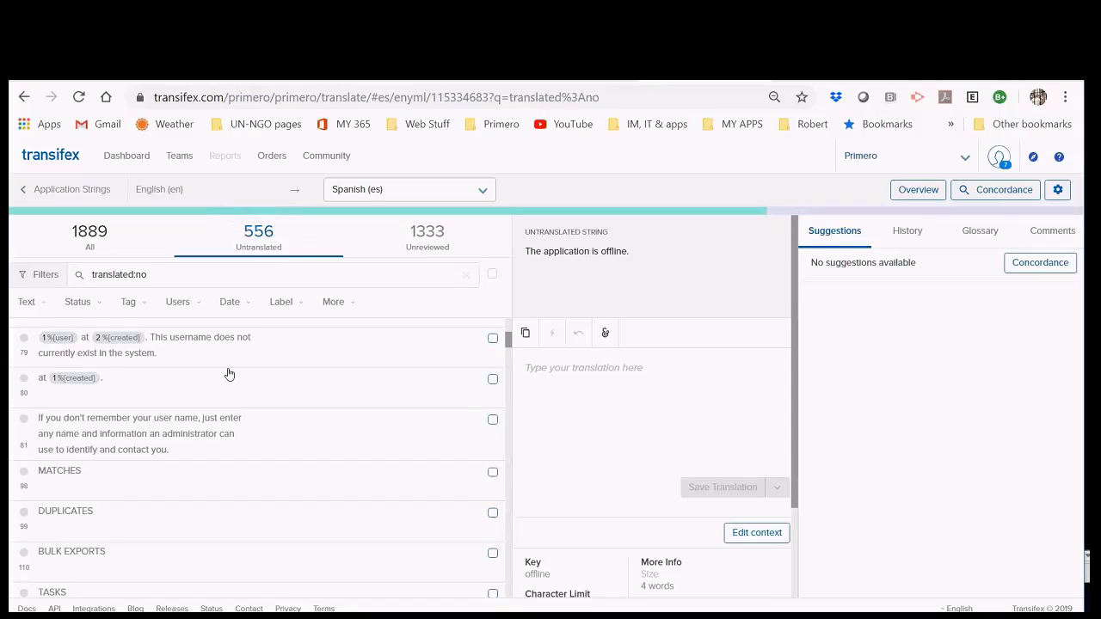
pyautogui.scroll(-10, 318, 453)
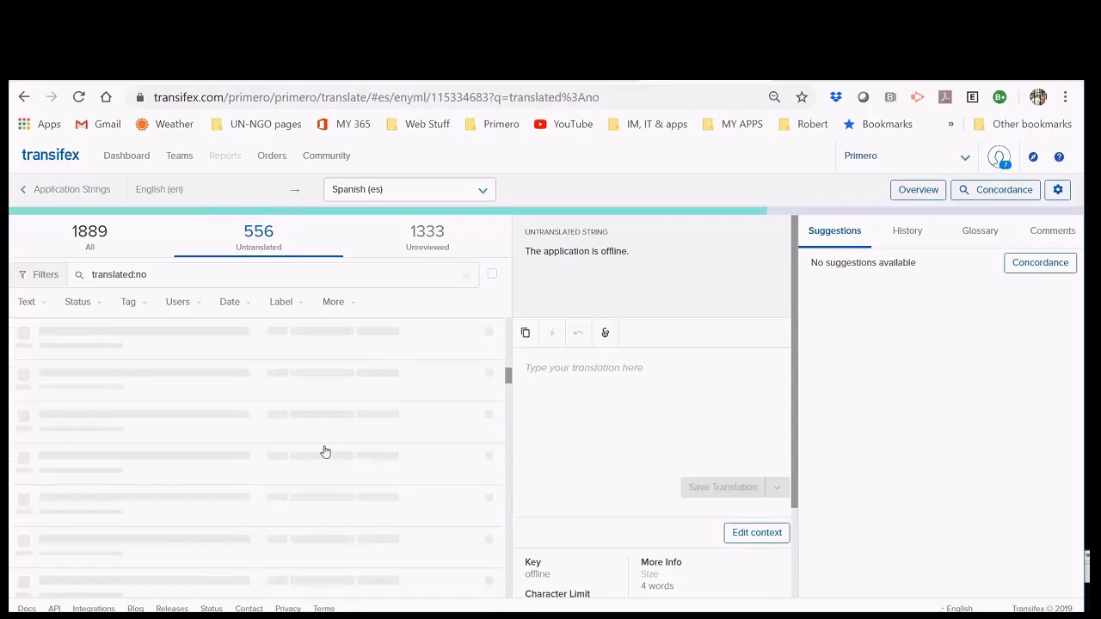
pyautogui.scroll(-5, 311, 455)
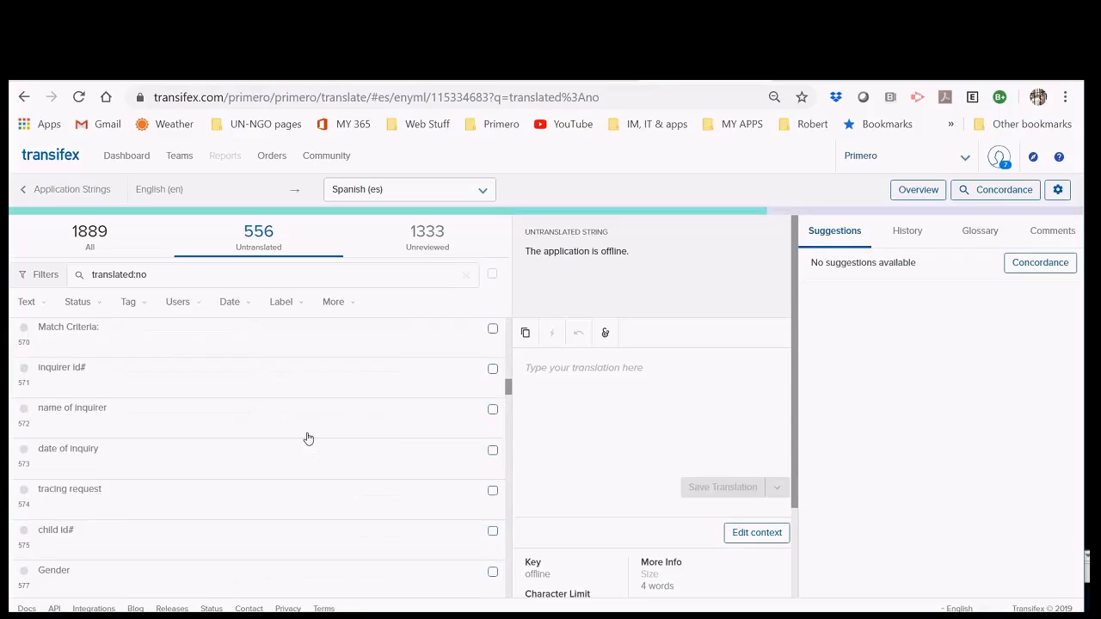
pyautogui.scroll(-3, 89, 519)
pyautogui.scroll(-7, 123, 504)
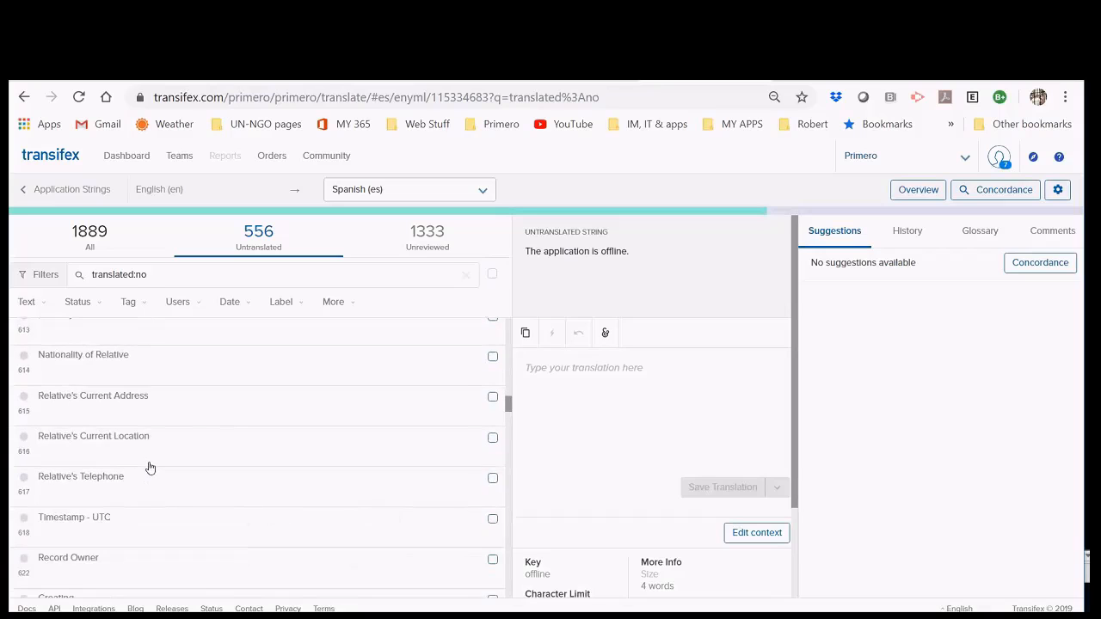
pyautogui.scroll(-3, 149, 467)
pyautogui.scroll(-10, 150, 467)
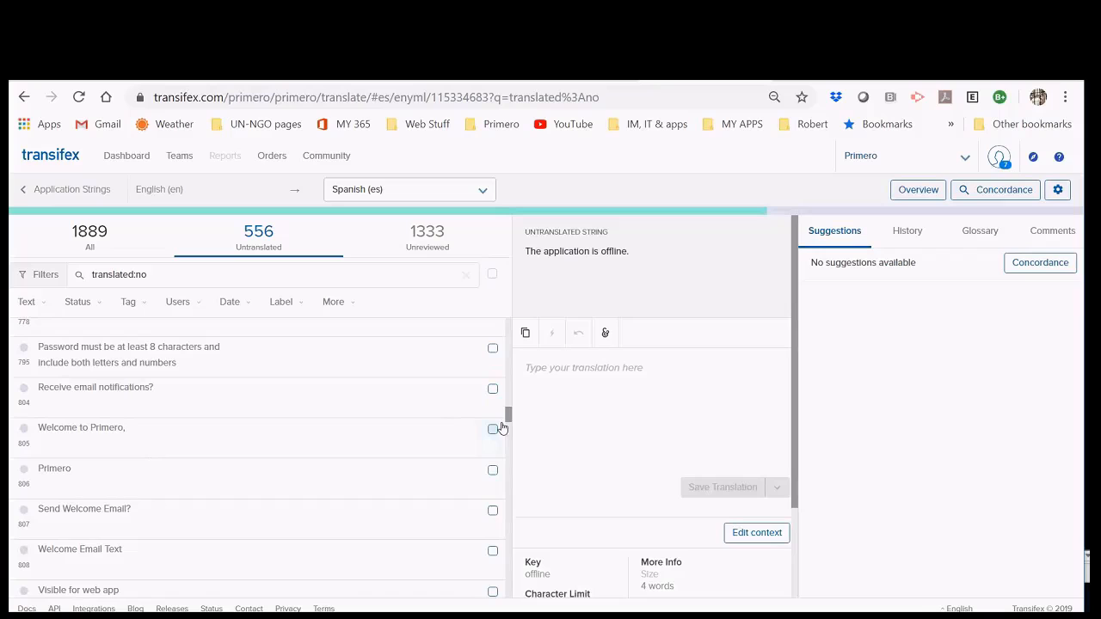
pyautogui.moveTo(504, 421); pyautogui.dragTo(508, 315)
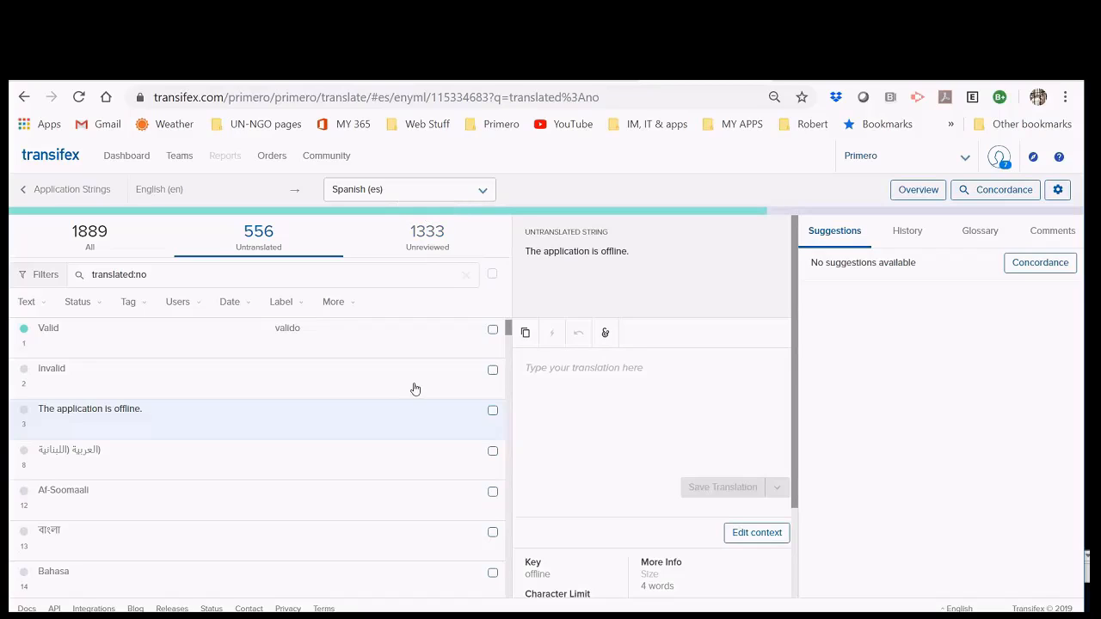
# Step: Show the unreviewed strings briefly, then switch back to the 556 untranslated strings
pyautogui.click(428, 244)
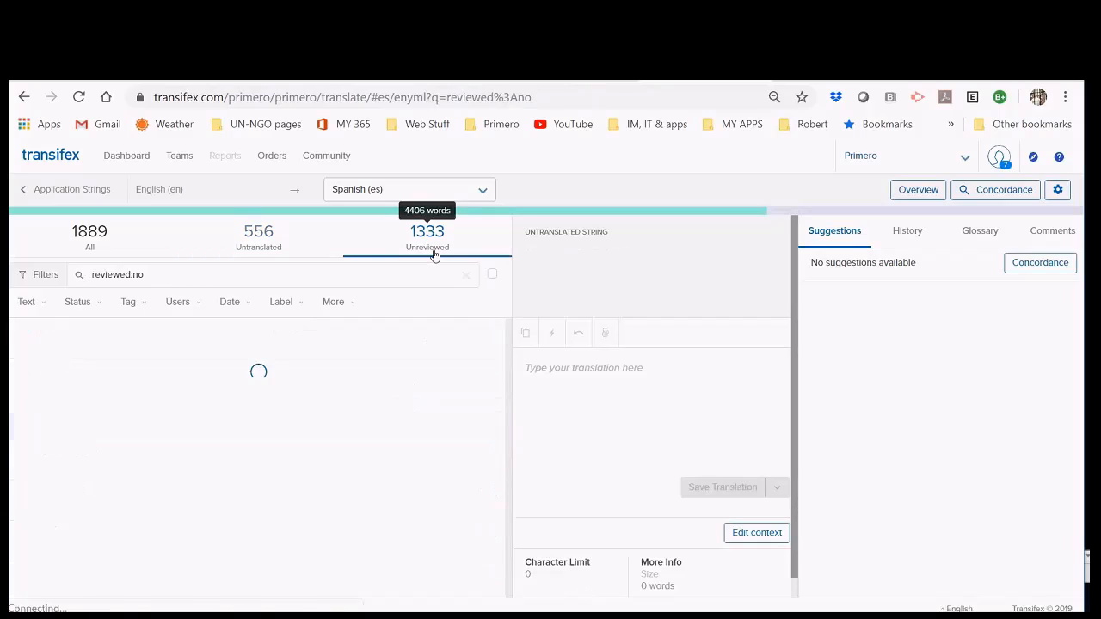
pyautogui.click(263, 234)
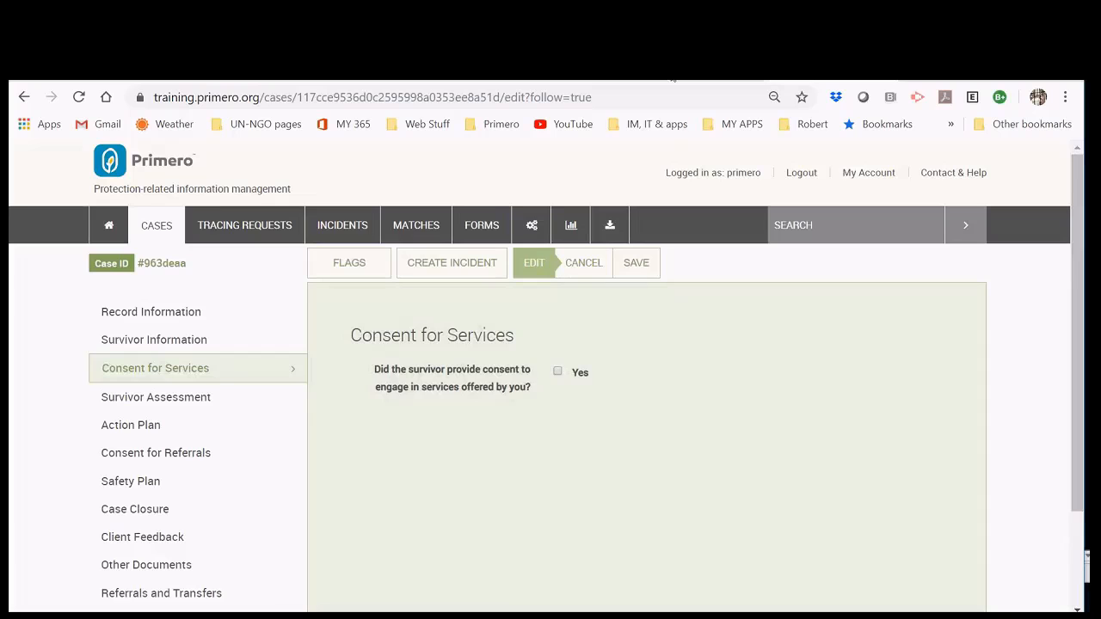
pyautogui.click(667, 76)
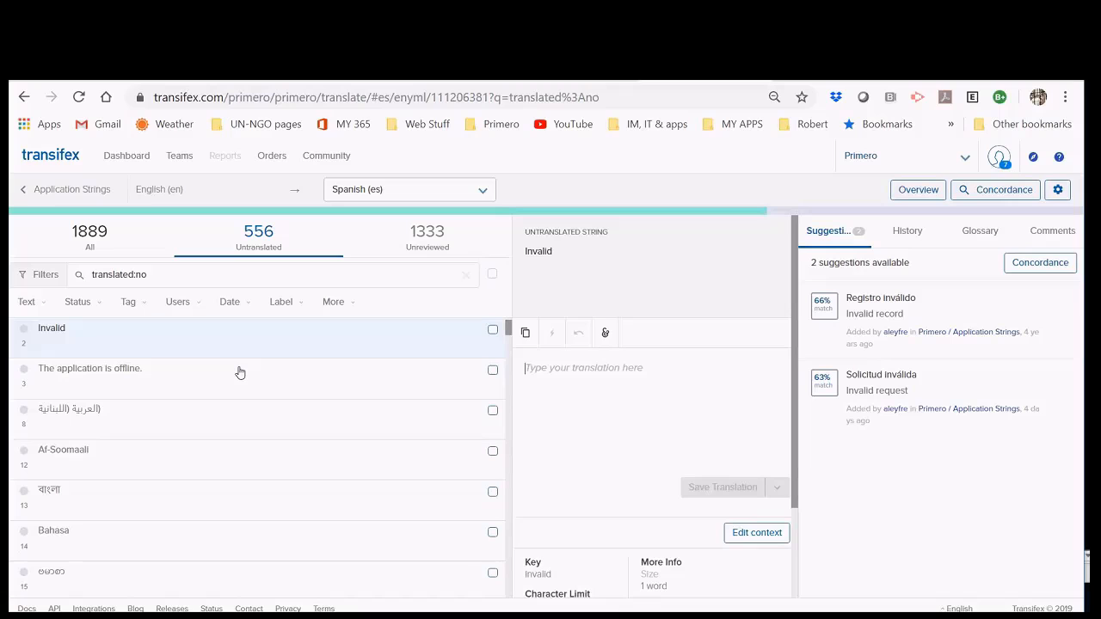
# Step: Use the 'Application Strings' back link to reach the Primero resource list
pyautogui.click(52, 192)
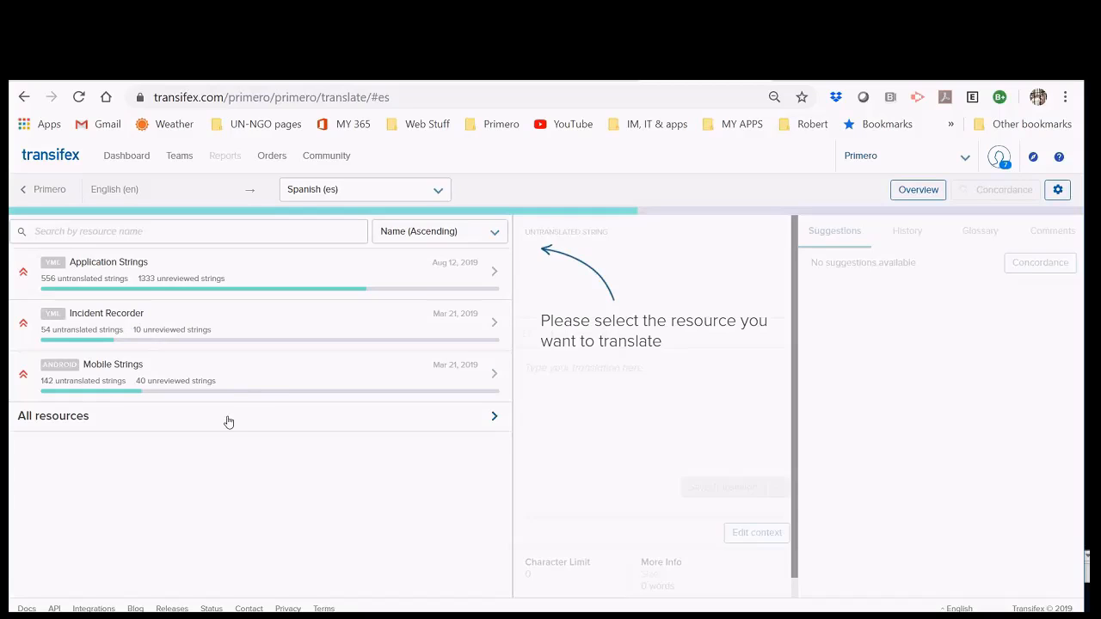
# Step: Choose 'All resources' to show all 988 untranslated Spanish strings together
pyautogui.click(190, 419)
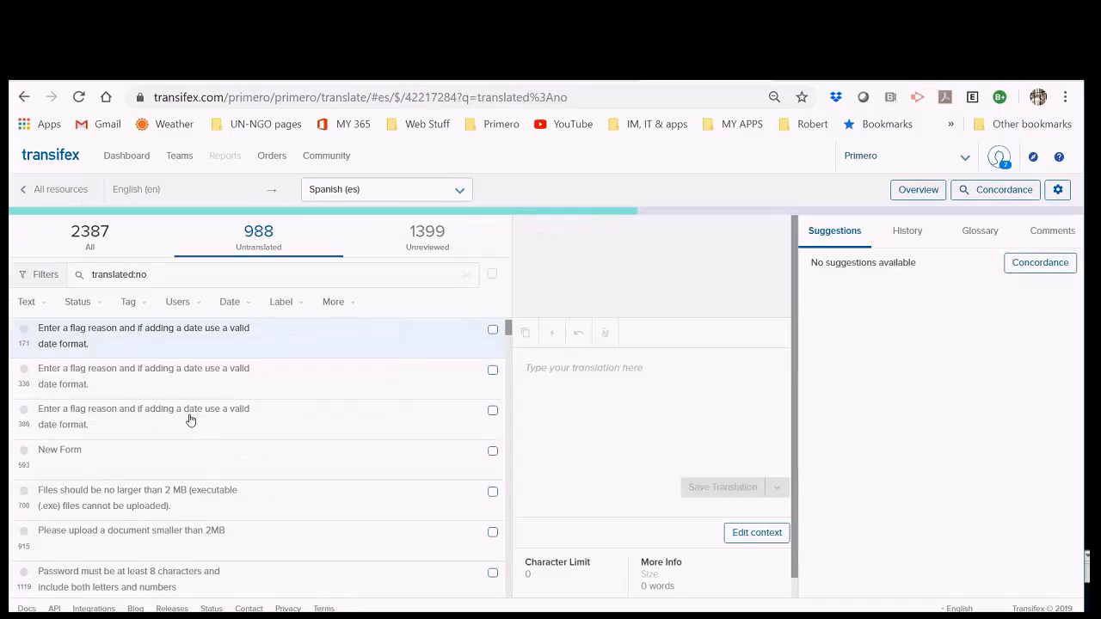